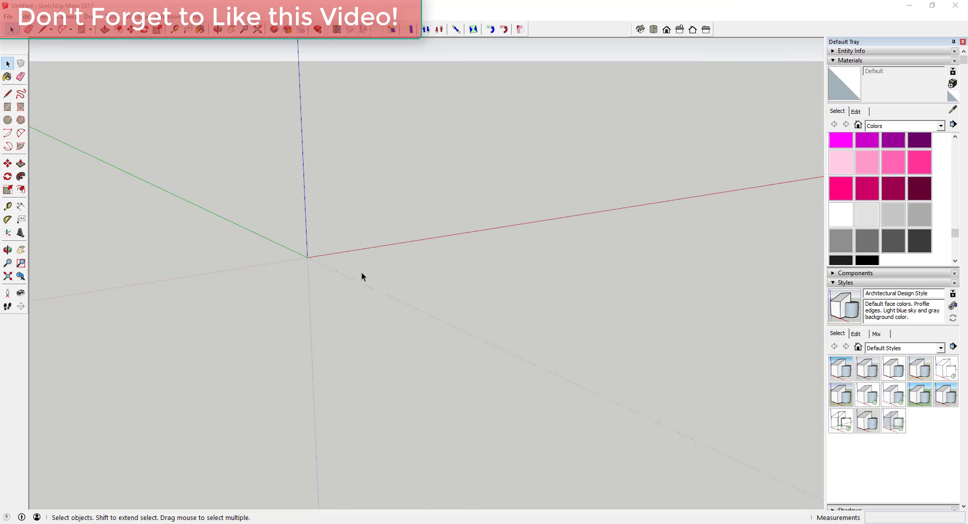
- Begin a rectangle at the origin, then zoom in on the area around it
{"action": "mouse_move", "coordinate": [363, 264]}
{"action": "middle_mouse_down"}
{"action": "mouse_move", "coordinate": [380, 250]}
{"action": "mouse_move", "coordinate": [330, 269]}
{"action": "middle_mouse_up"}
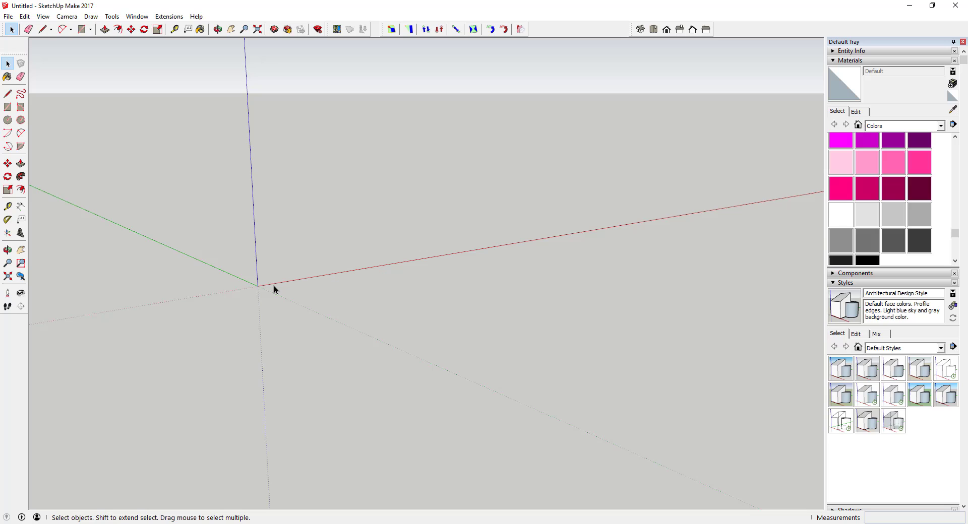
{"action": "middle_click_drag", "start_coordinate": [273, 287], "coordinate": [259, 300]}
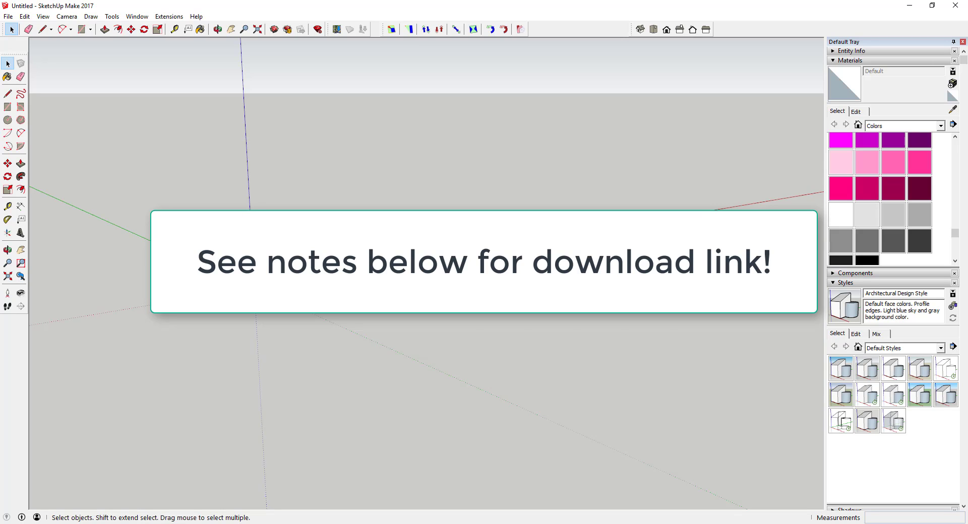
{"action": "middle_click_drag", "start_coordinate": [254, 290], "coordinate": [240, 283]}
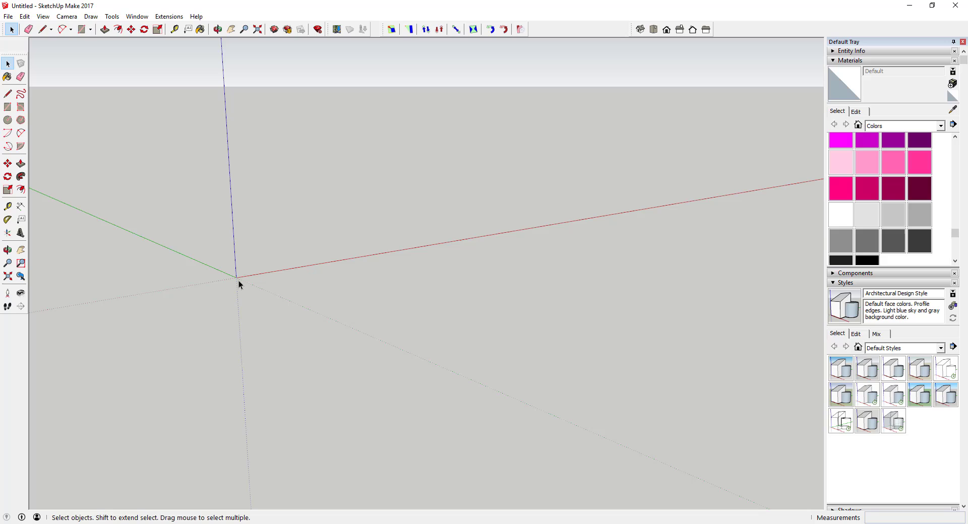
{"action": "key", "text": "r"}
{"action": "left_click", "coordinate": [236, 277]}
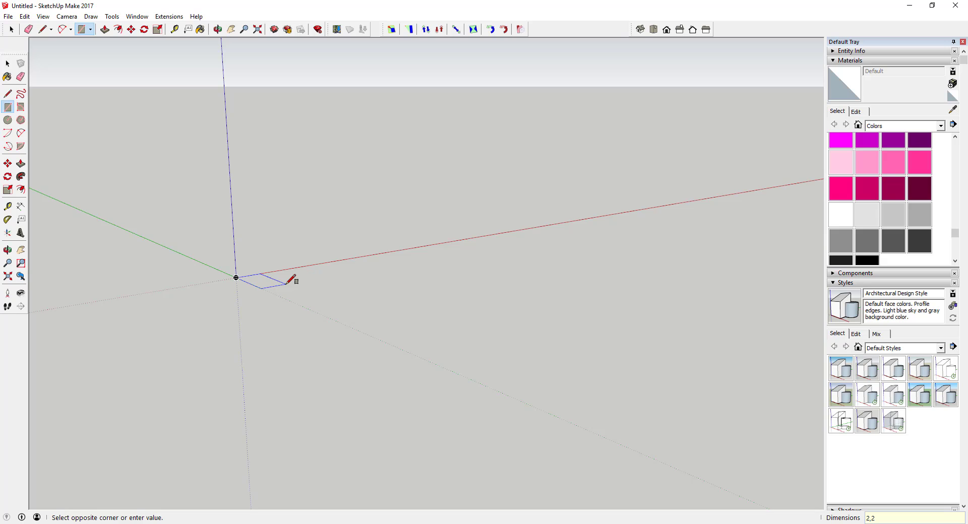
{"action": "key", "text": "Escape"}
{"action": "middle_click_drag", "start_coordinate": [236, 268], "coordinate": [230, 266]}
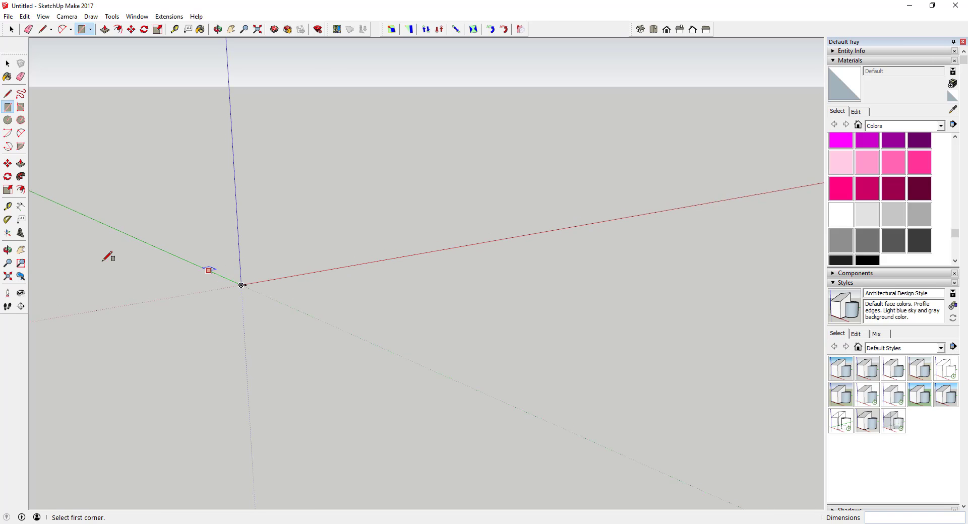
{"action": "left_click", "coordinate": [20, 266]}
{"action": "left_click_drag", "start_coordinate": [220, 268], "coordinate": [277, 302]}
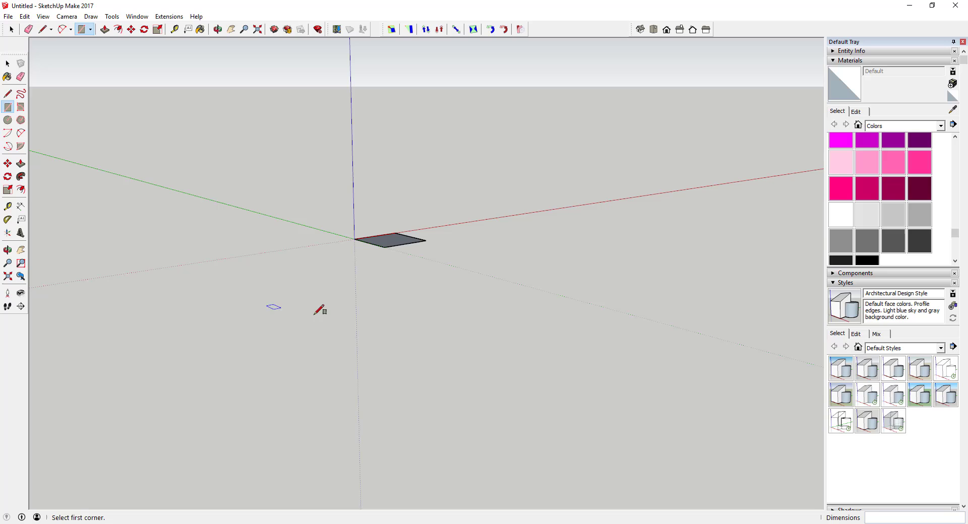
{"action": "key", "text": "space"}
- Push/pull the 2,2 rectangle upward into a tall box
{"action": "middle_click_drag", "start_coordinate": [393, 246], "coordinate": [398, 268]}
{"action": "key", "text": "p"}
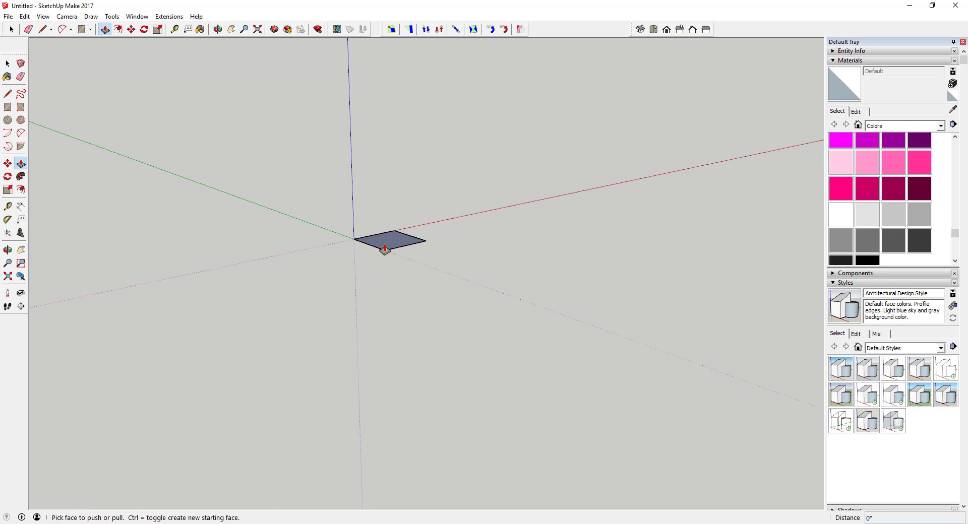
{"action": "left_click_drag", "start_coordinate": [384, 249], "coordinate": [385, 164]}
{"action": "middle_click_drag", "start_coordinate": [411, 272], "coordinate": [348, 125]}
{"action": "key", "text": "space"}
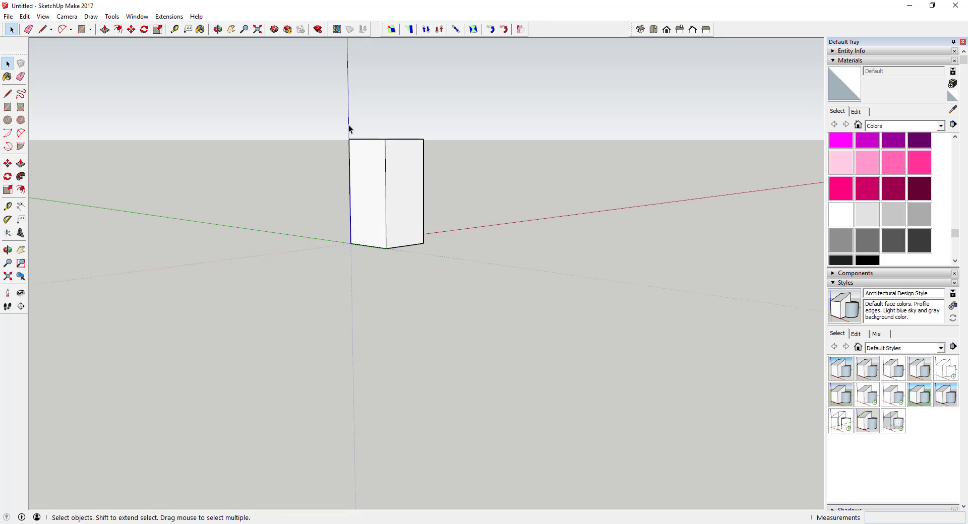
{"action": "scroll", "coordinate": [348, 129], "scroll_direction": "up", "scroll_amount": 2}
{"action": "middle_click_drag", "start_coordinate": [405, 150], "coordinate": [393, 196]}
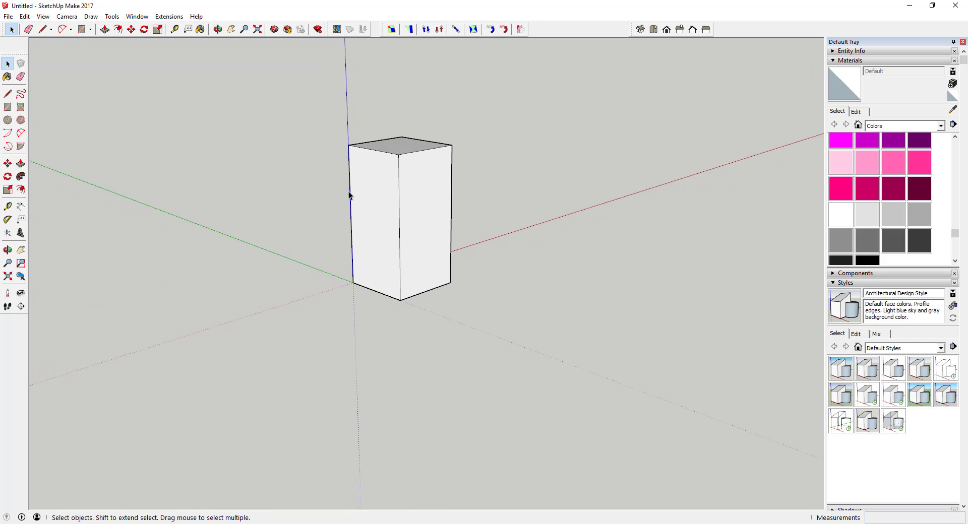
- Twist the selected box 90 degrees from its top grip with FredoScale's Box Twisting tool
{"action": "left_click_drag", "start_coordinate": [292, 108], "coordinate": [599, 360]}
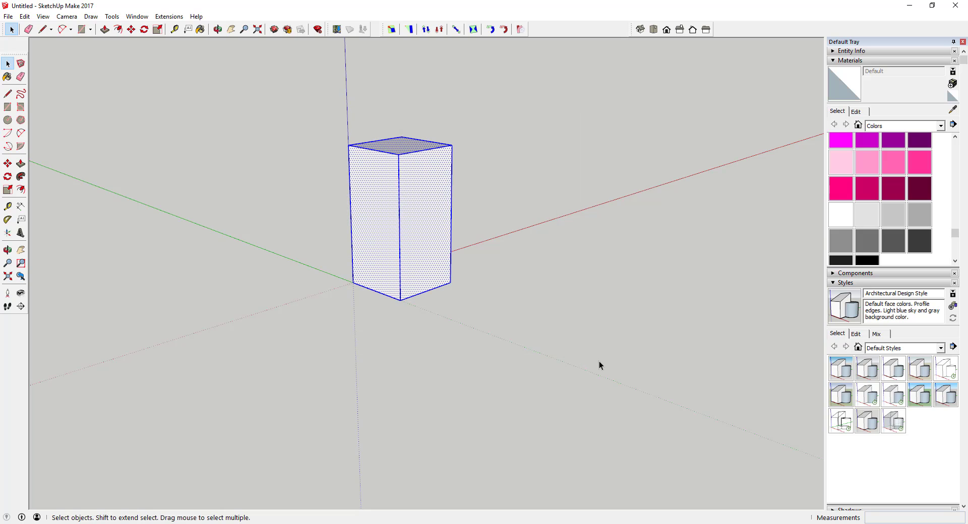
{"action": "left_click", "coordinate": [474, 34]}
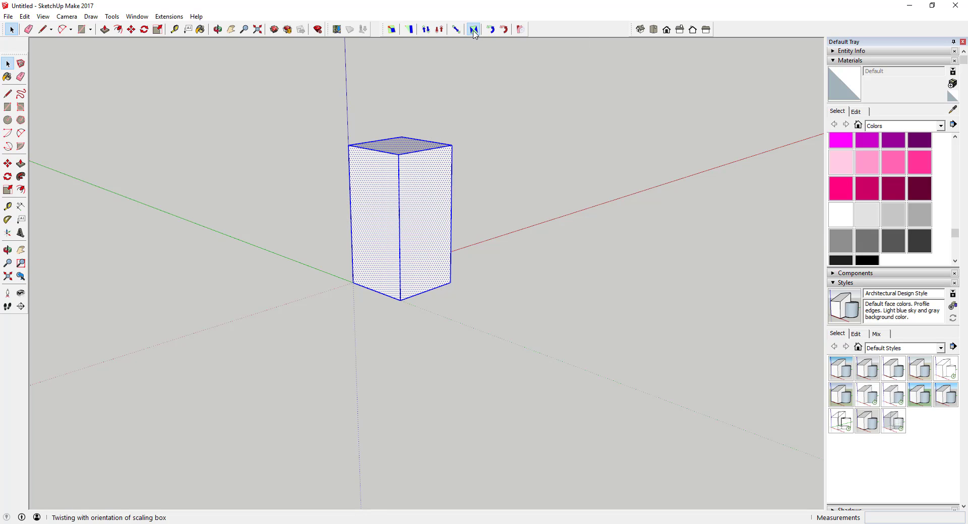
{"action": "middle_click_drag", "start_coordinate": [443, 108], "coordinate": [403, 166]}
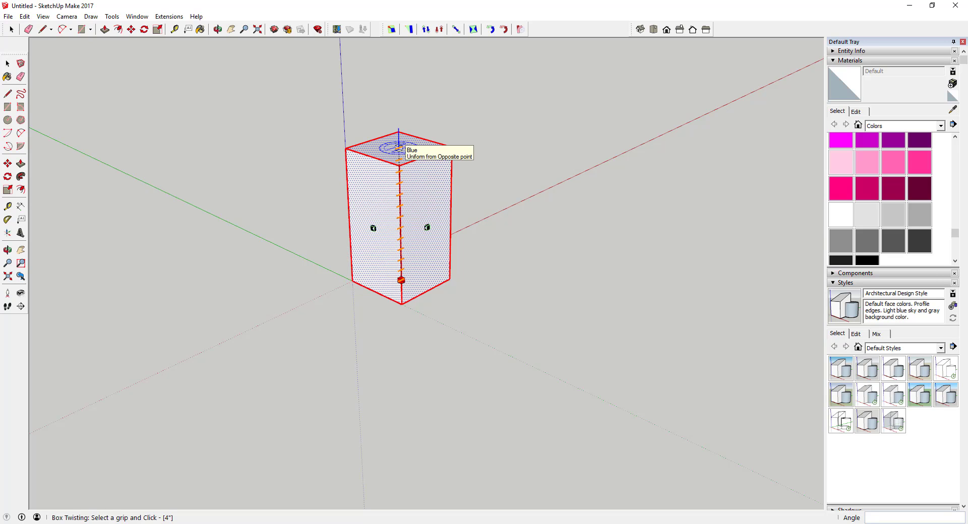
{"action": "left_click", "coordinate": [399, 148]}
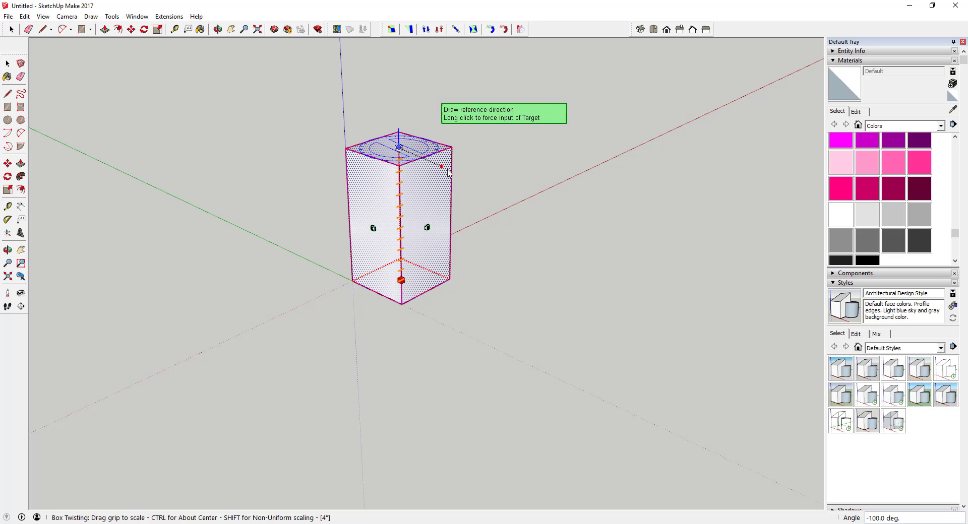
{"action": "left_click", "coordinate": [538, 192]}
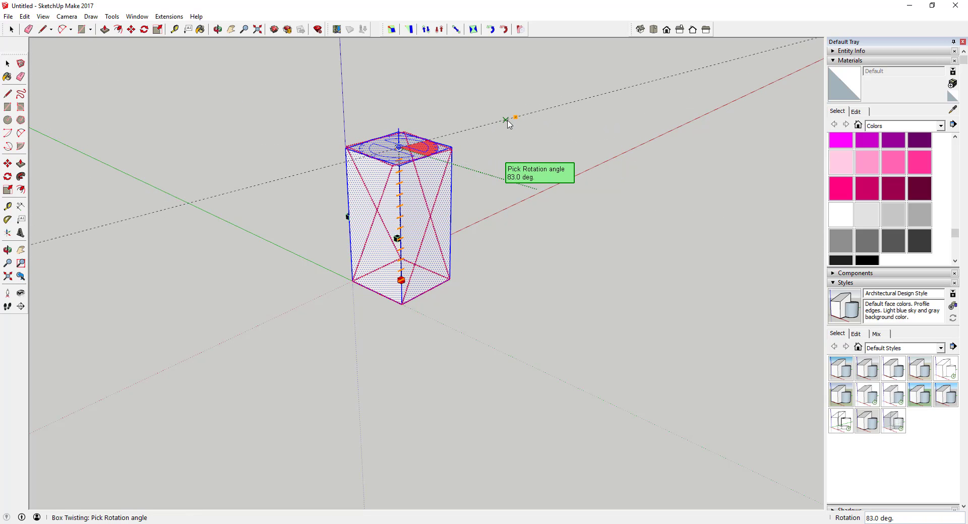
{"action": "type", "text": "90"}
{"action": "key", "text": "Return"}
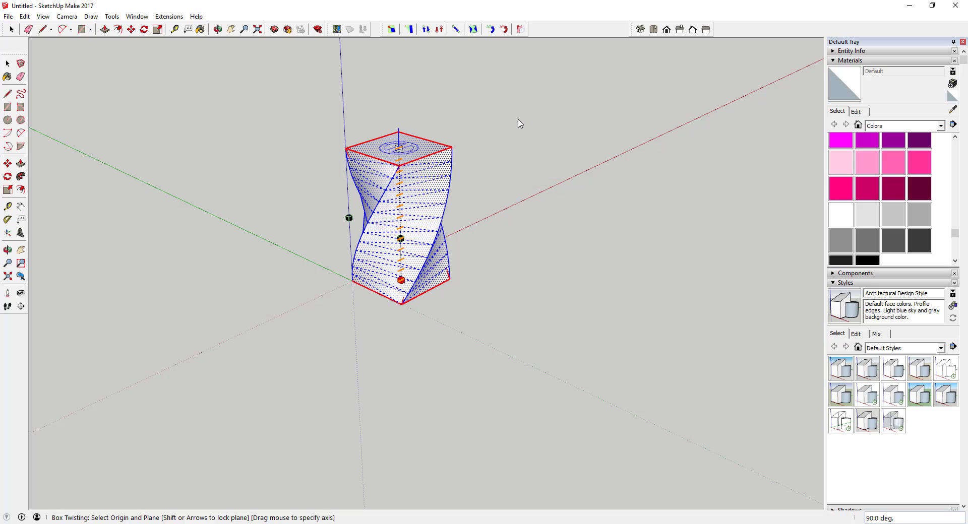
{"action": "middle_click_drag", "start_coordinate": [479, 240], "coordinate": [228, 160]}
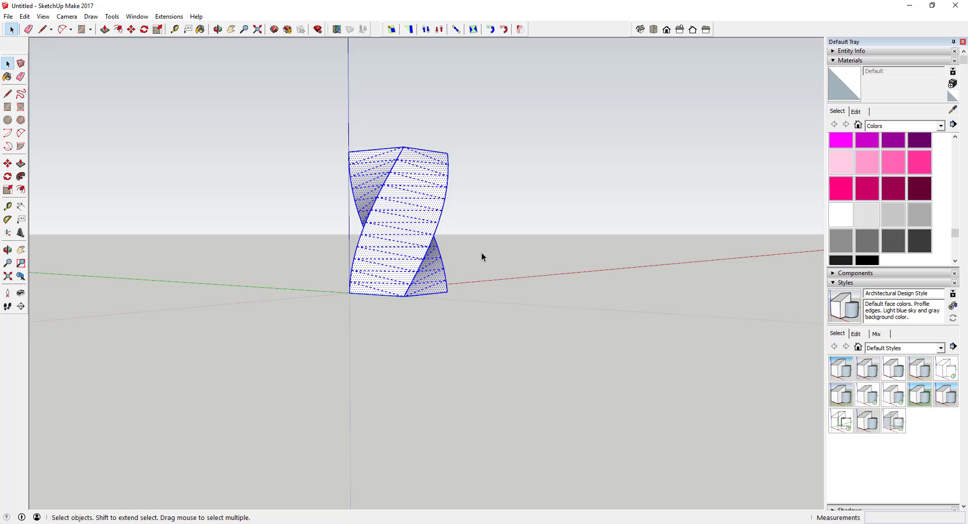
- Draw a rectangle right of the twisted box and extrude it into a tall box
{"action": "mouse_move", "coordinate": [481, 257]}
{"action": "middle_mouse_down"}
{"action": "mouse_move", "coordinate": [447, 317]}
{"action": "mouse_move", "coordinate": [493, 262]}
{"action": "middle_mouse_up"}
{"action": "key", "text": "r"}
{"action": "left_click", "coordinate": [487, 265]}
{"action": "left_click", "coordinate": [602, 265]}
{"action": "key", "text": "space"}
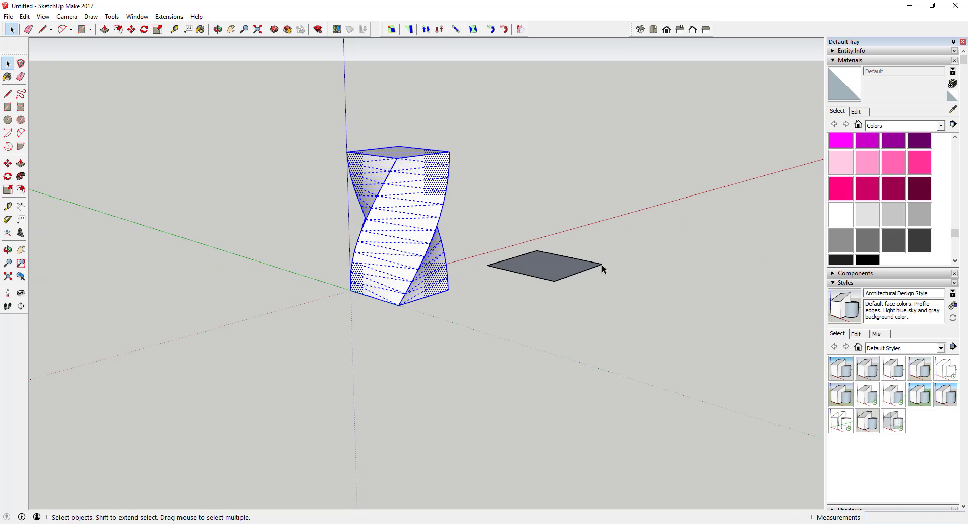
{"action": "key", "text": "p"}
{"action": "left_click_drag", "start_coordinate": [549, 277], "coordinate": [490, 106]}
{"action": "middle_click_drag", "start_coordinate": [490, 106], "coordinate": [537, 224]}
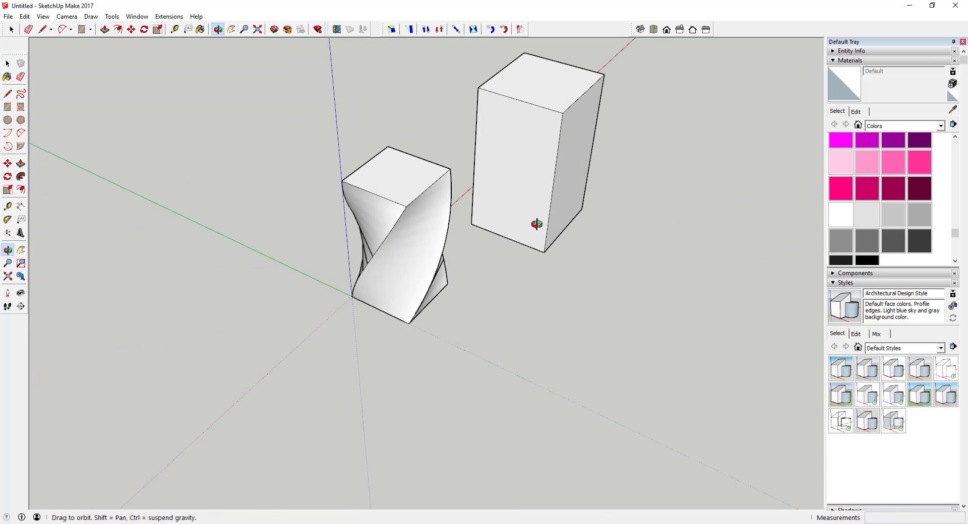
{"action": "key", "text": "space"}
- Rotate the new box's top face about its centre to twist it
{"action": "left_click_drag", "start_coordinate": [442, 48], "coordinate": [644, 158]}
{"action": "middle_click_drag", "start_coordinate": [644, 158], "coordinate": [563, 106]}
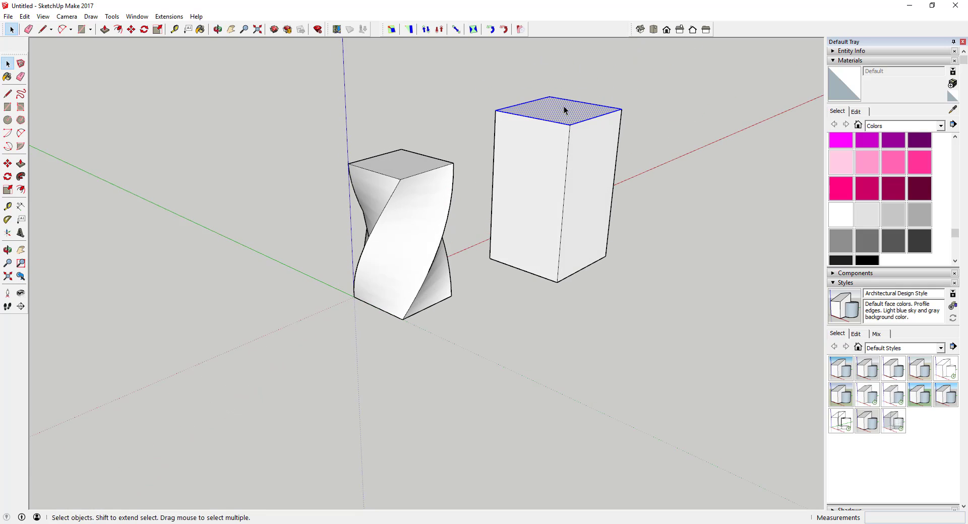
{"action": "key", "text": "q"}
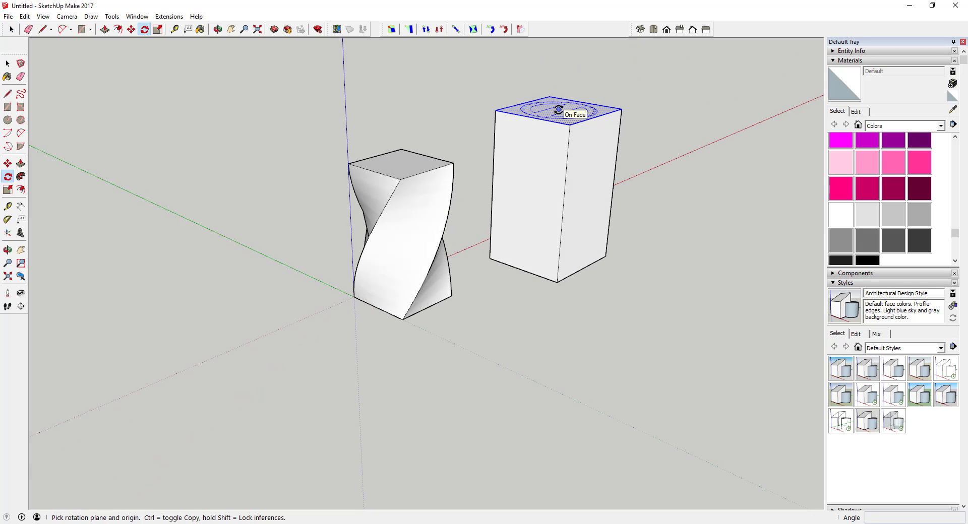
{"action": "left_click", "coordinate": [559, 108]}
{"action": "left_click", "coordinate": [595, 117]}
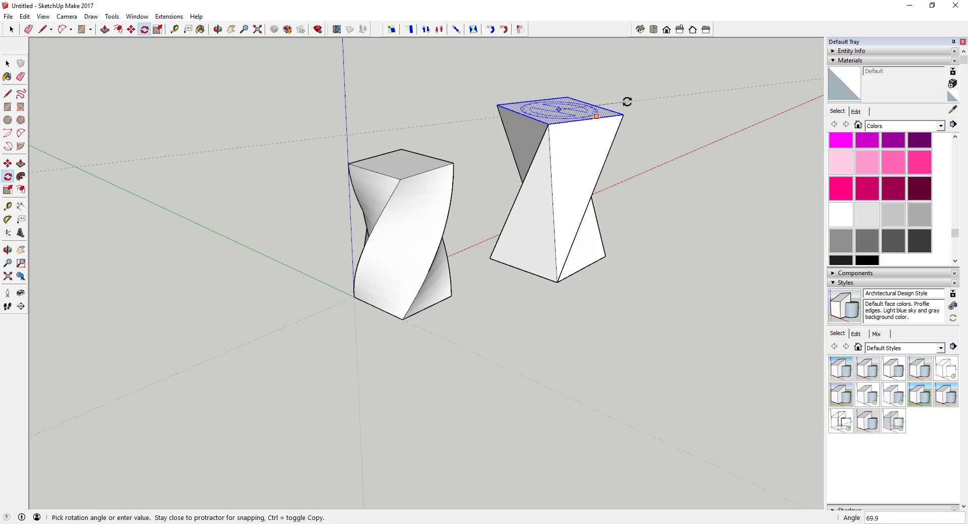
{"action": "left_click", "coordinate": [631, 99]}
{"action": "middle_click_drag", "start_coordinate": [573, 185], "coordinate": [527, 172]}
{"action": "key", "text": "space"}
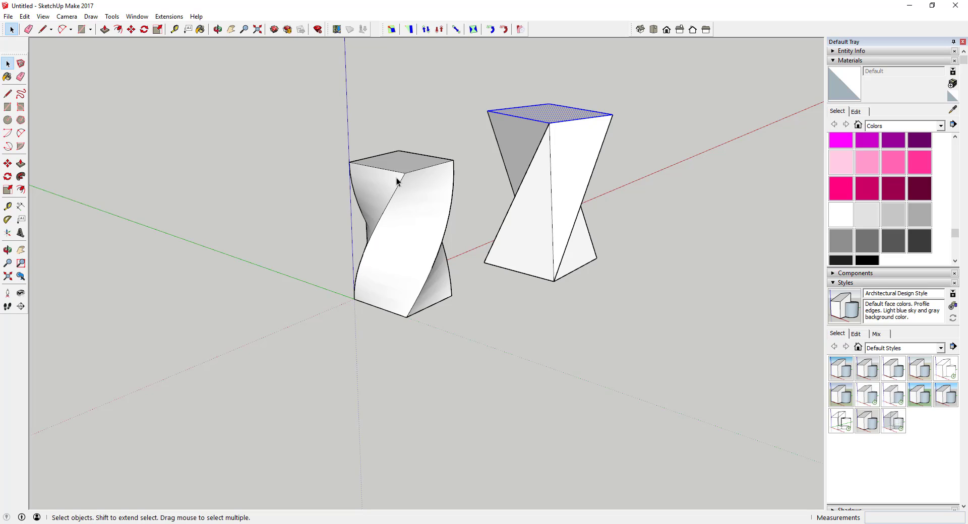
{"action": "scroll", "coordinate": [532, 159], "scroll_direction": "down", "scroll_amount": 3}
- Delete the second twisted box and make the remaining twisted box a group
{"action": "left_click_drag", "start_coordinate": [489, 102], "coordinate": [661, 279]}
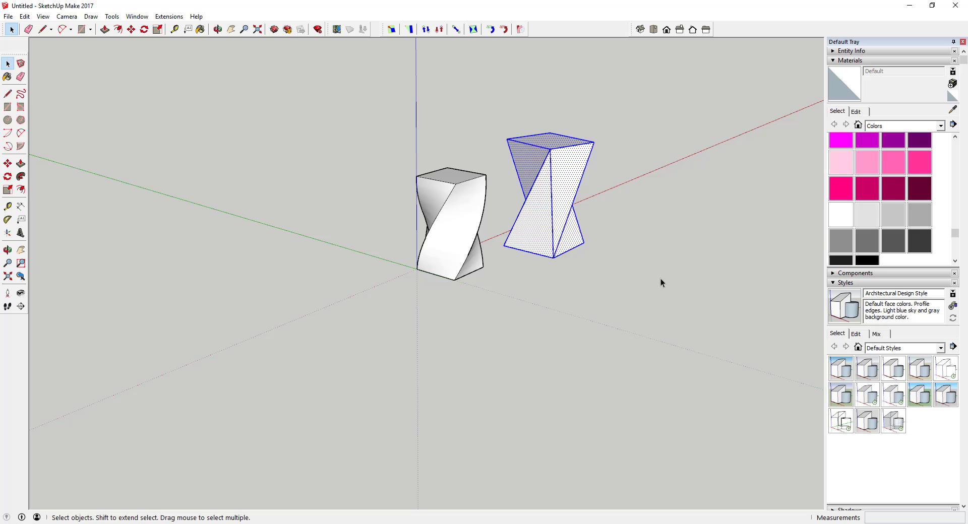
{"action": "key", "text": "Delete"}
{"action": "middle_click_drag", "start_coordinate": [450, 258], "coordinate": [364, 157]}
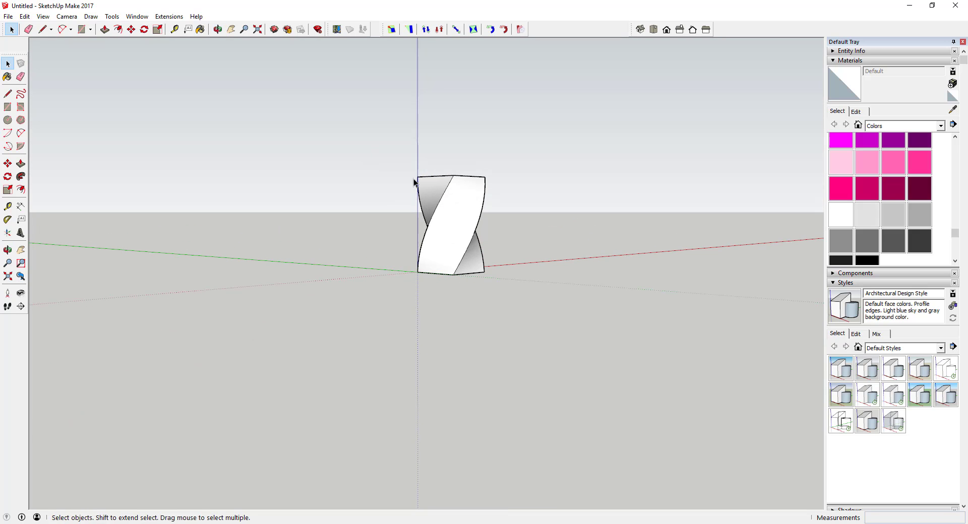
{"action": "left_click_drag", "start_coordinate": [352, 141], "coordinate": [590, 350]}
{"action": "right_click", "coordinate": [457, 205]}
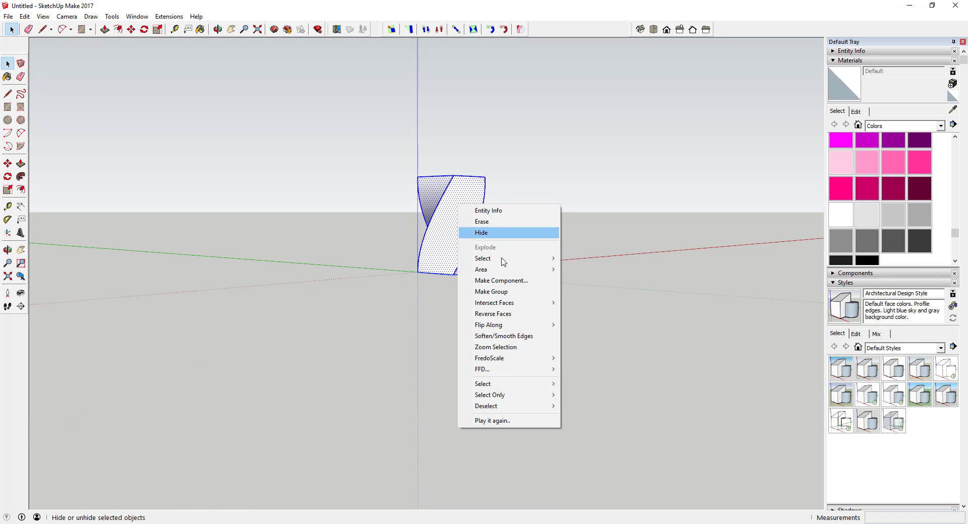
{"action": "left_click", "coordinate": [501, 292]}
{"action": "scroll", "coordinate": [459, 215], "scroll_direction": "down", "scroll_amount": 3}
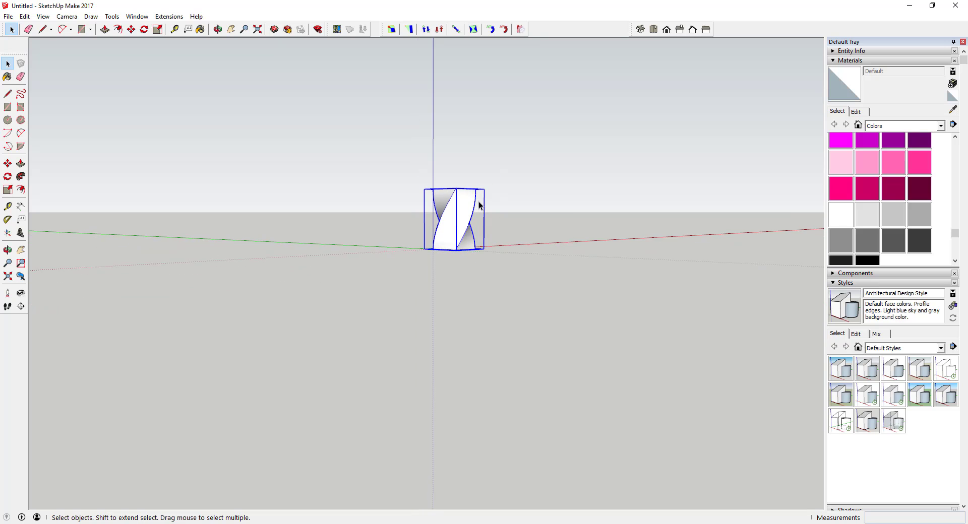
{"action": "scroll", "coordinate": [471, 219], "scroll_direction": "up", "scroll_amount": 5}
- Copy the group onto its own top and array it x4 into a stacked column
{"action": "key", "text": "m"}
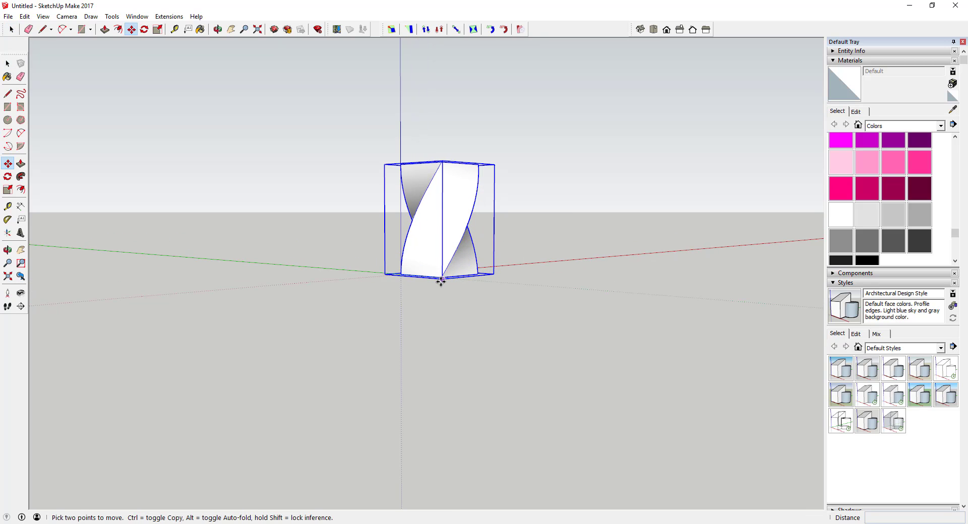
{"action": "left_click", "coordinate": [442, 278]}
{"action": "key", "text": "ctrl"}
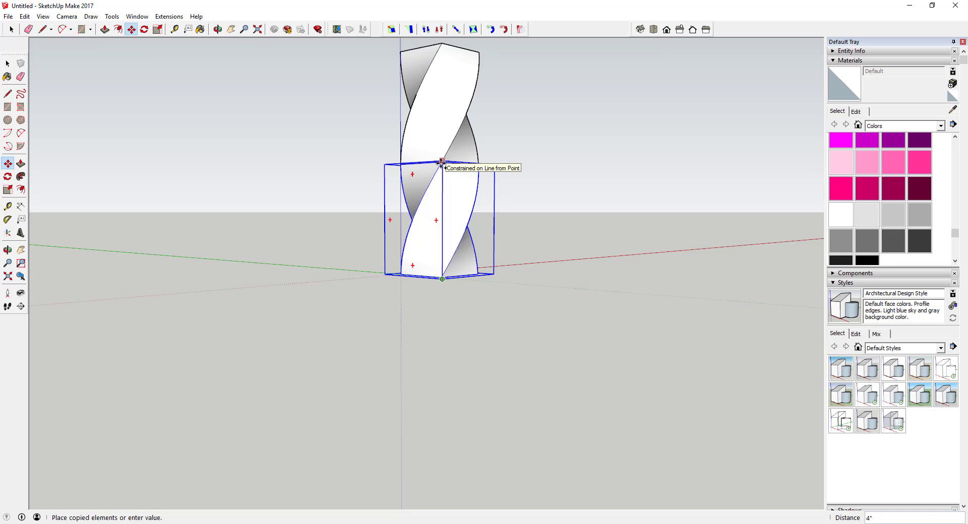
{"action": "left_click", "coordinate": [442, 162]}
{"action": "scroll", "coordinate": [443, 234], "scroll_direction": "down", "scroll_amount": 4}
{"action": "type", "text": "x"}
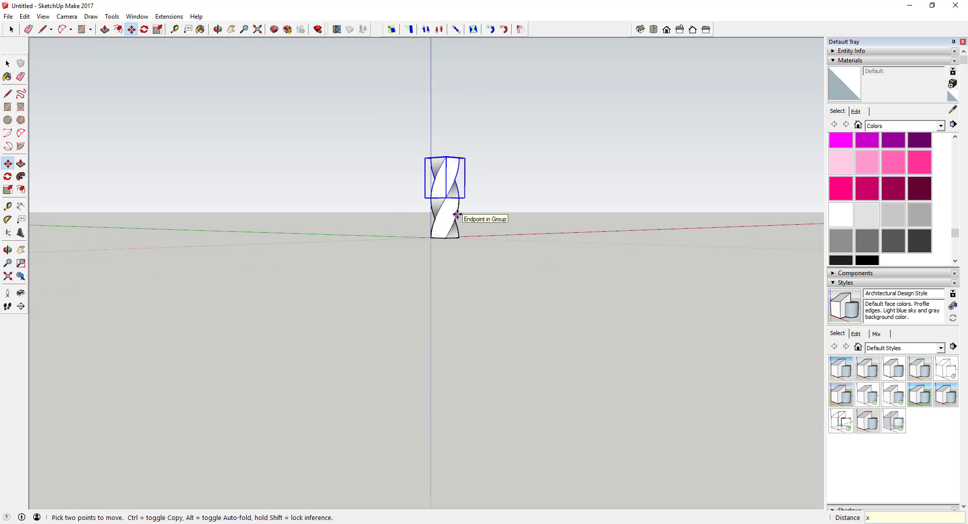
{"action": "type", "text": "4"}
{"action": "key", "text": "Return"}
{"action": "scroll", "coordinate": [391, 203], "scroll_direction": "down", "scroll_amount": 1}
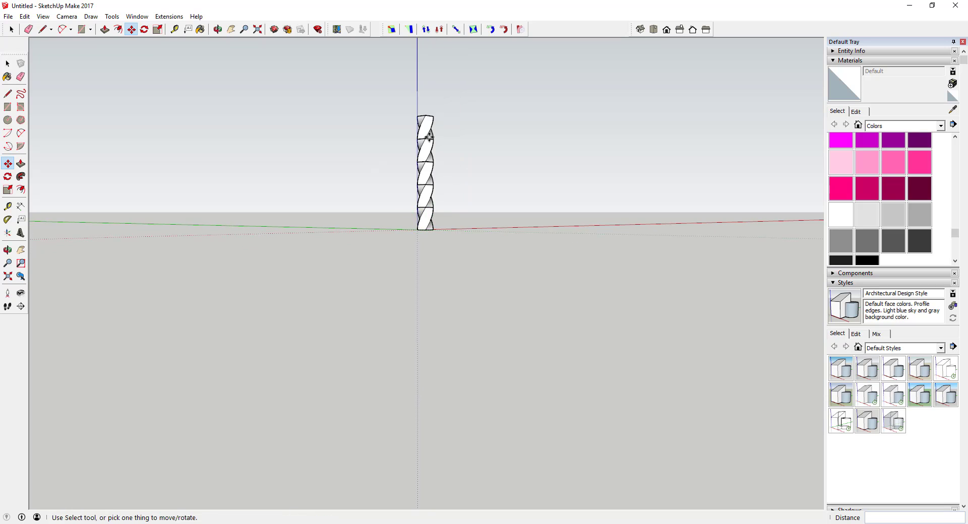
{"action": "scroll", "coordinate": [428, 137], "scroll_direction": "up", "scroll_amount": 2}
{"action": "key", "text": "space"}
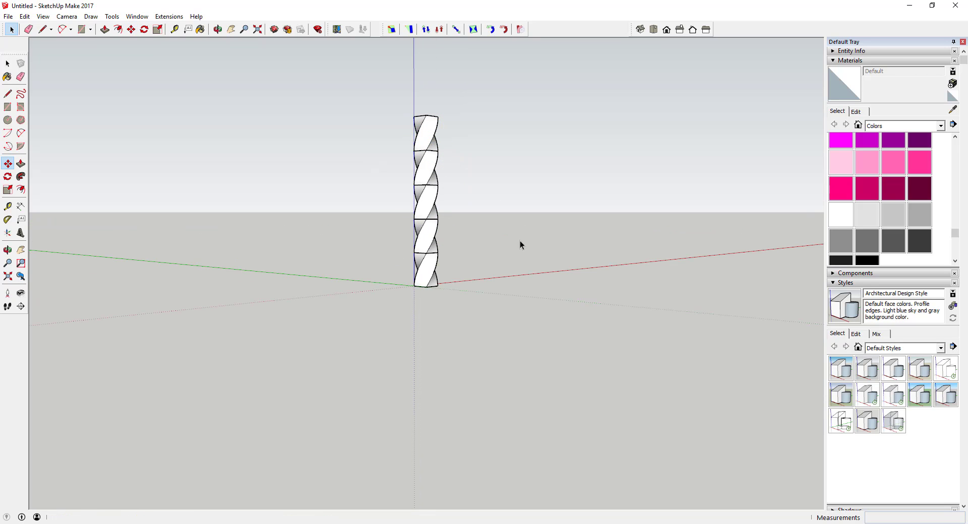
{"action": "middle_click_drag", "start_coordinate": [535, 250], "coordinate": [442, 174]}
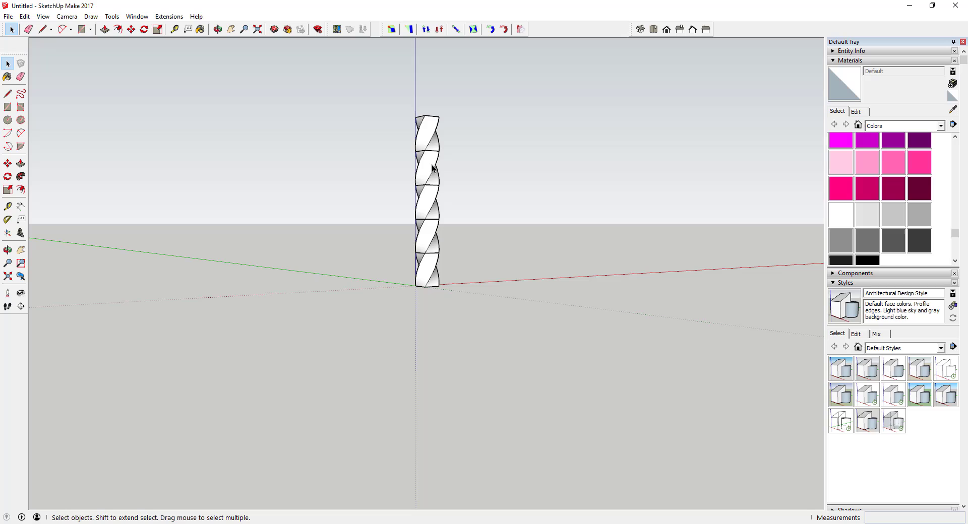
- Select the top two spiral segments and start Radial Bending with its origin at their bottom midpoint
{"action": "left_click", "coordinate": [432, 168]}
{"action": "left_click", "coordinate": [427, 137], "text": "shift"}
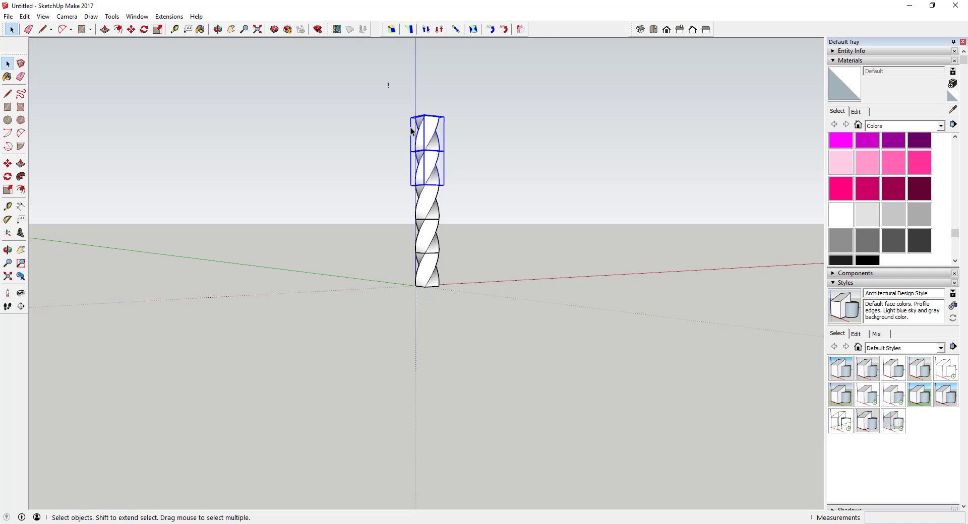
{"action": "left_click_drag", "start_coordinate": [388, 82], "coordinate": [475, 200]}
{"action": "left_click", "coordinate": [523, 33]}
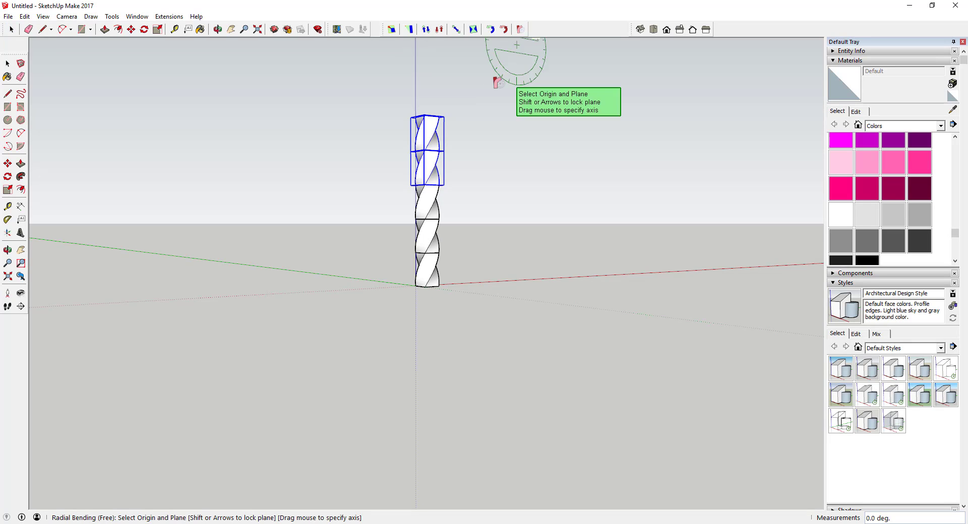
{"action": "scroll", "coordinate": [444, 169], "scroll_direction": "up", "scroll_amount": 5}
{"action": "middle_click_drag", "start_coordinate": [414, 205], "coordinate": [417, 240]}
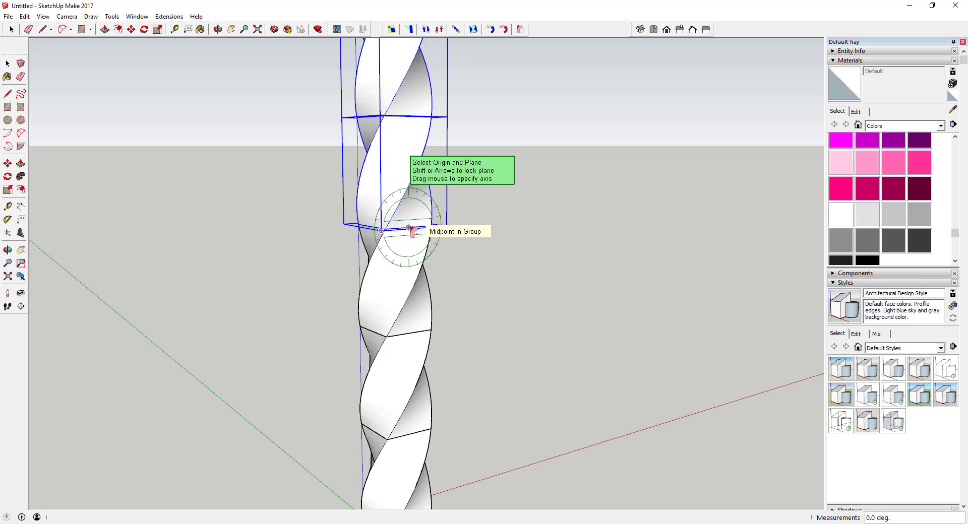
{"action": "left_click", "coordinate": [409, 230]}
{"action": "scroll", "coordinate": [409, 229], "scroll_direction": "down", "scroll_amount": 2}
{"action": "scroll", "coordinate": [409, 229], "scroll_direction": "down", "scroll_amount": 2}
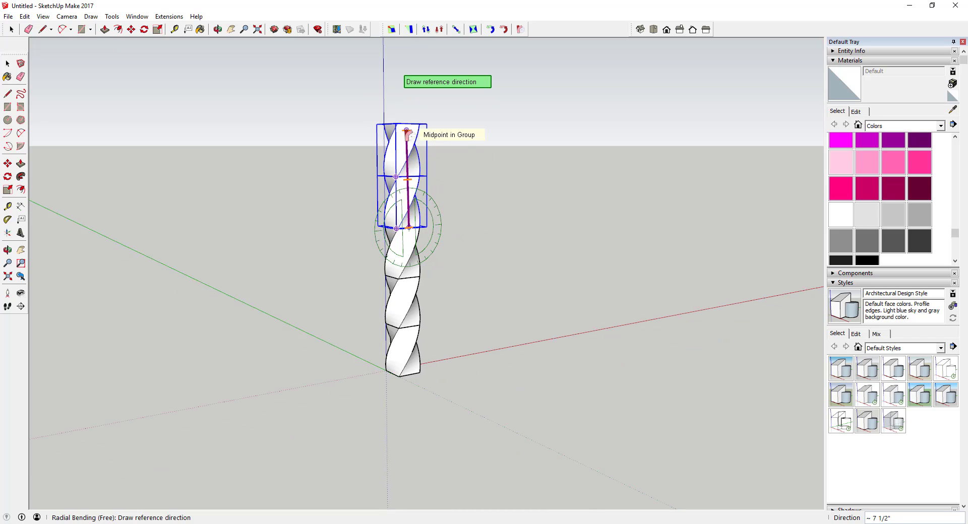
- Set the bend reference and target at the top midpoint and bend the segments -90°
{"action": "middle_click_drag", "start_coordinate": [409, 123], "coordinate": [400, 151]}
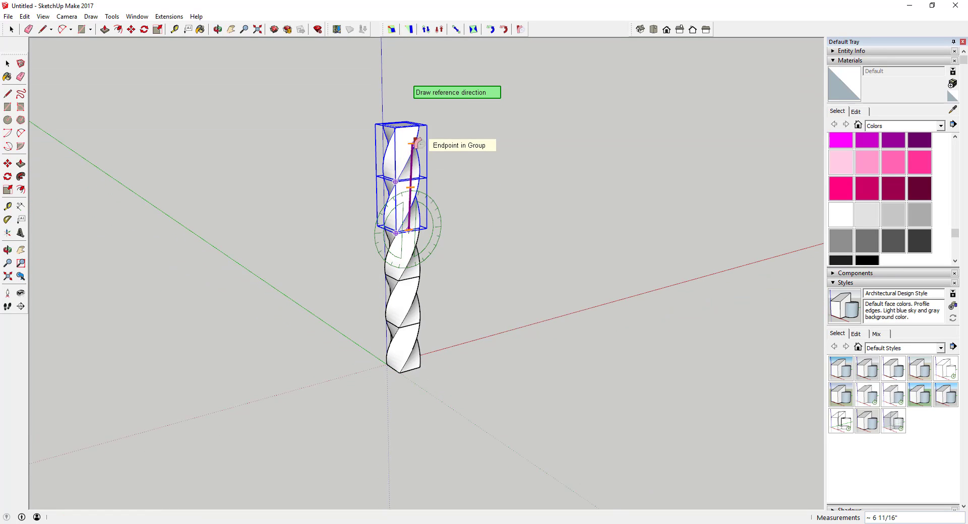
{"action": "scroll", "coordinate": [409, 126], "scroll_direction": "up", "scroll_amount": 2}
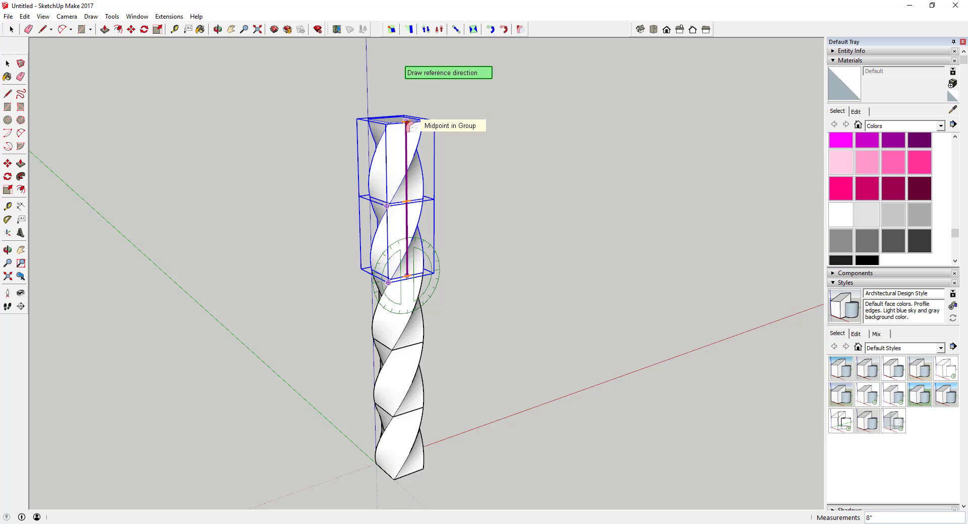
{"action": "left_click", "coordinate": [408, 123]}
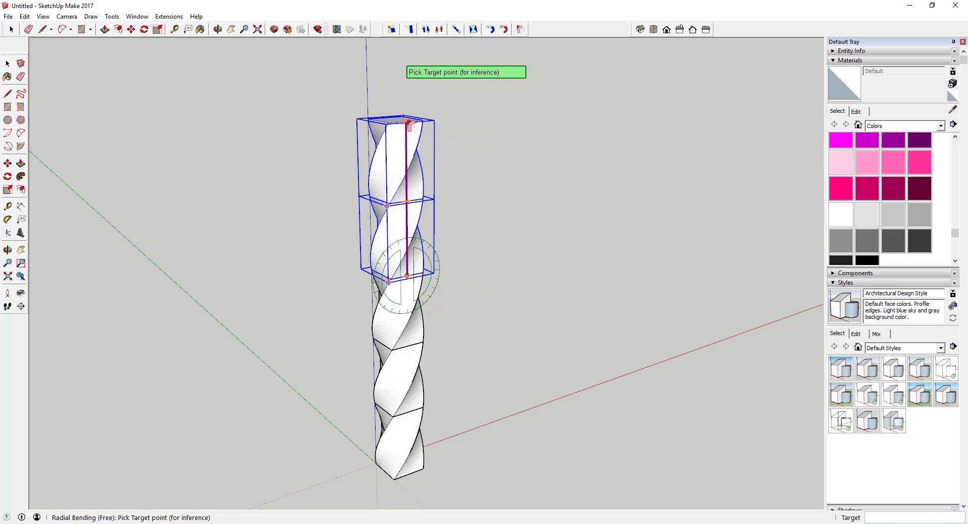
{"action": "left_click", "coordinate": [406, 122]}
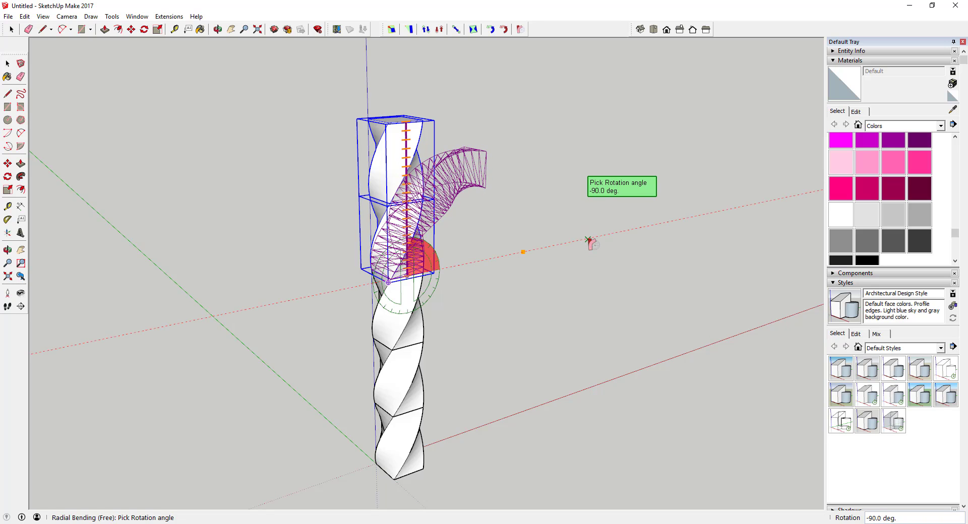
{"action": "left_click", "coordinate": [588, 239]}
{"action": "key", "text": "space"}
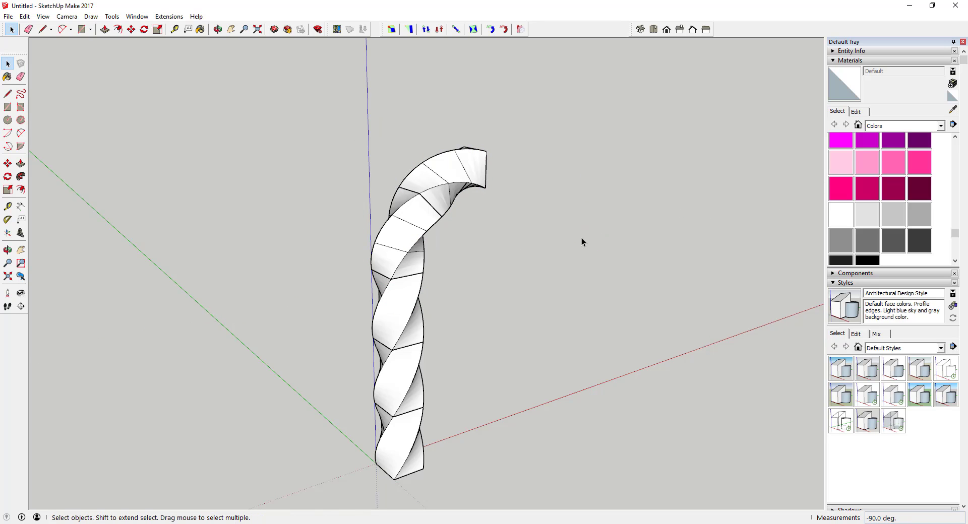
{"action": "middle_click_drag", "start_coordinate": [582, 237], "coordinate": [398, 249]}
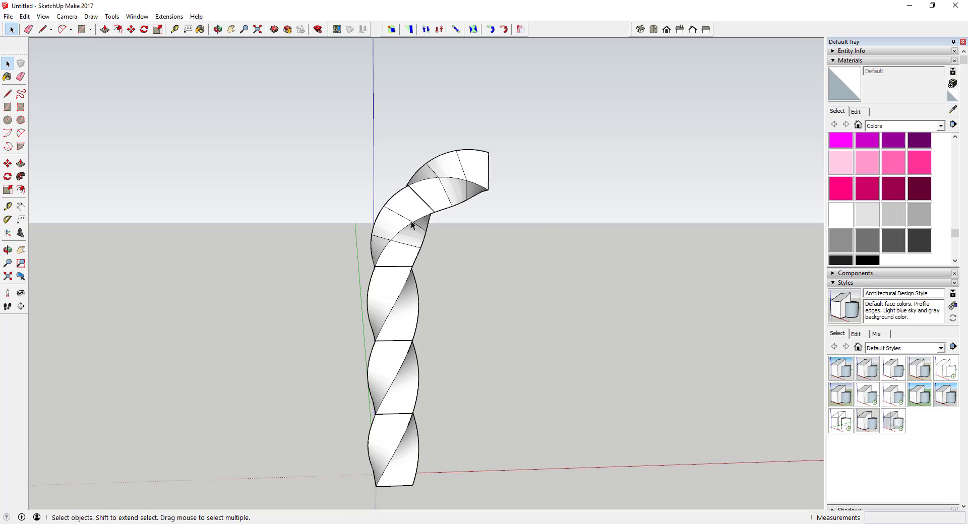
{"action": "scroll", "coordinate": [439, 211], "scroll_direction": "down", "scroll_amount": 2}
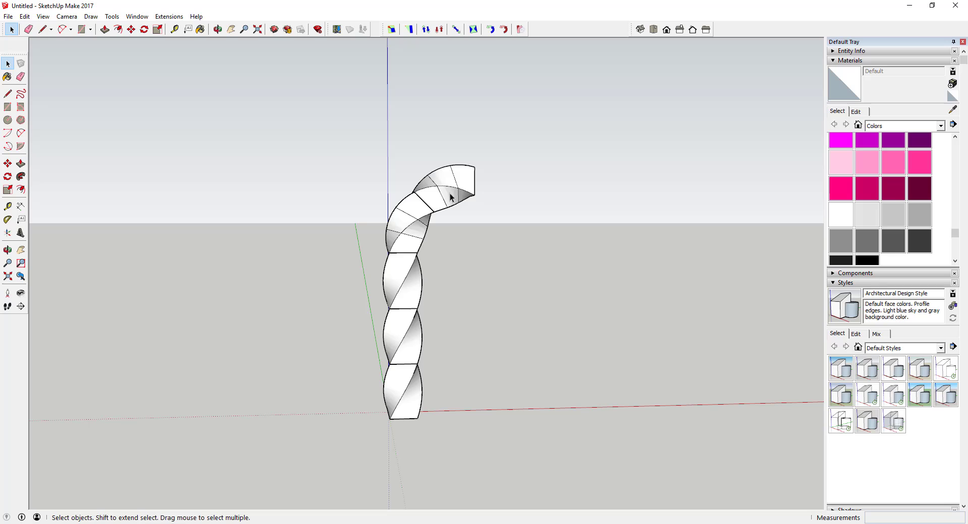
{"action": "middle_click_drag", "start_coordinate": [396, 201], "coordinate": [402, 248]}
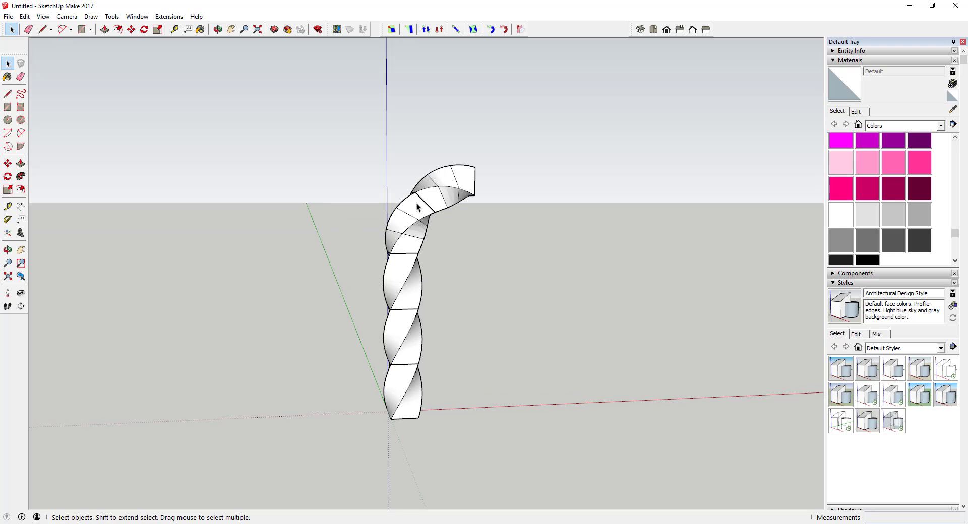
{"action": "middle_click_drag", "start_coordinate": [667, 233], "coordinate": [571, 228]}
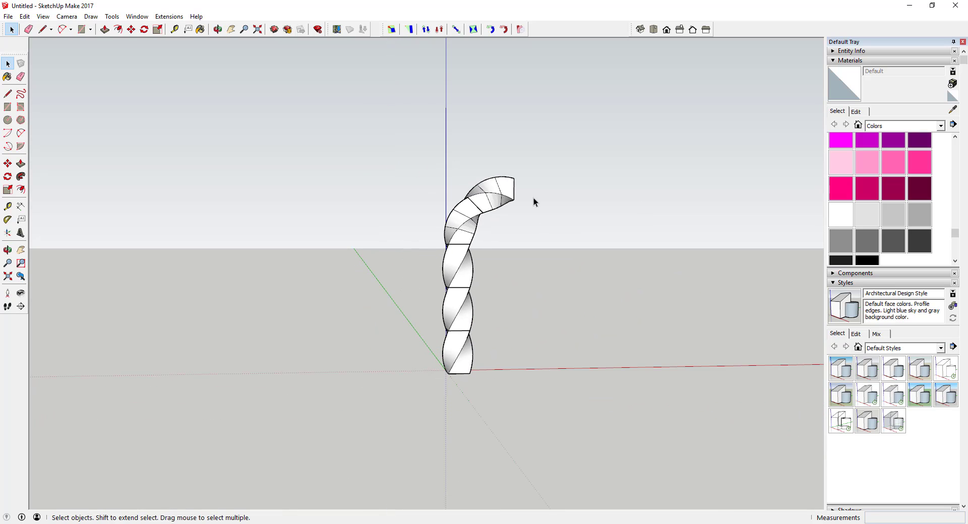
{"action": "scroll", "coordinate": [534, 202], "scroll_direction": "down", "scroll_amount": 2}
- Select the whole hooked bar and turn it into a single component
{"action": "left_click_drag", "start_coordinate": [427, 188], "coordinate": [670, 363]}
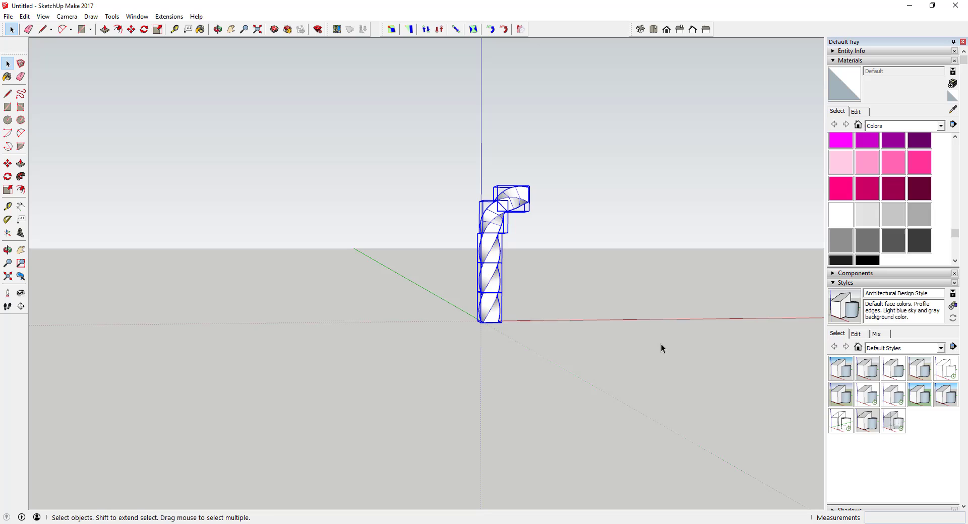
{"action": "key", "text": "m"}
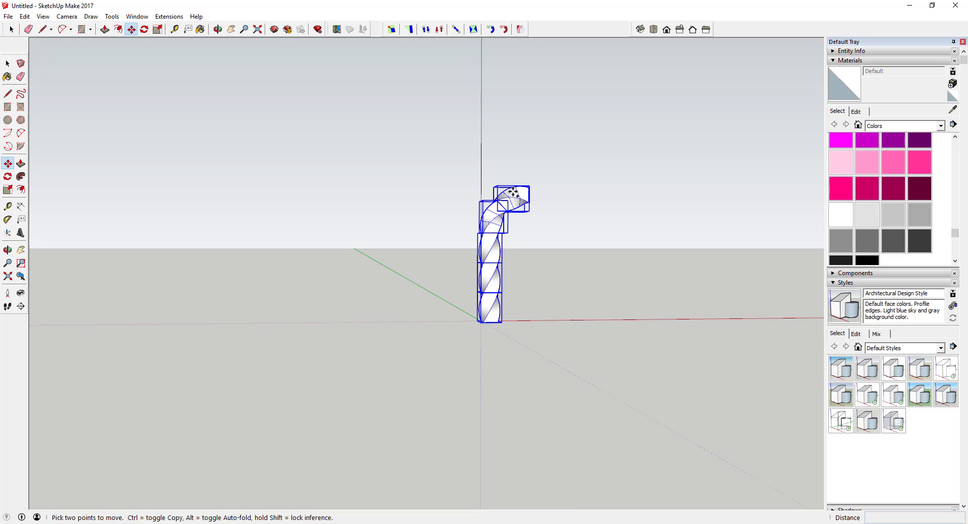
{"action": "key", "text": "ctrl"}
{"action": "left_click", "coordinate": [513, 193]}
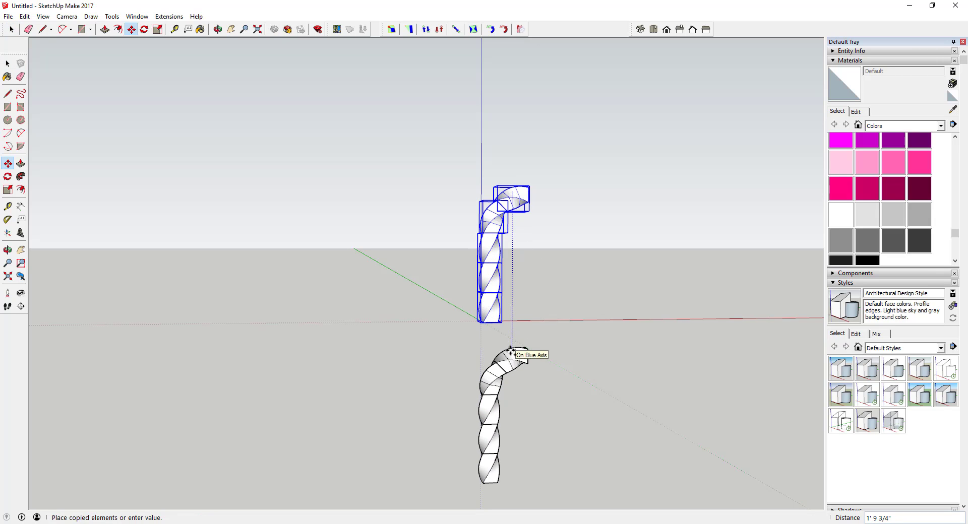
{"action": "key", "text": "space"}
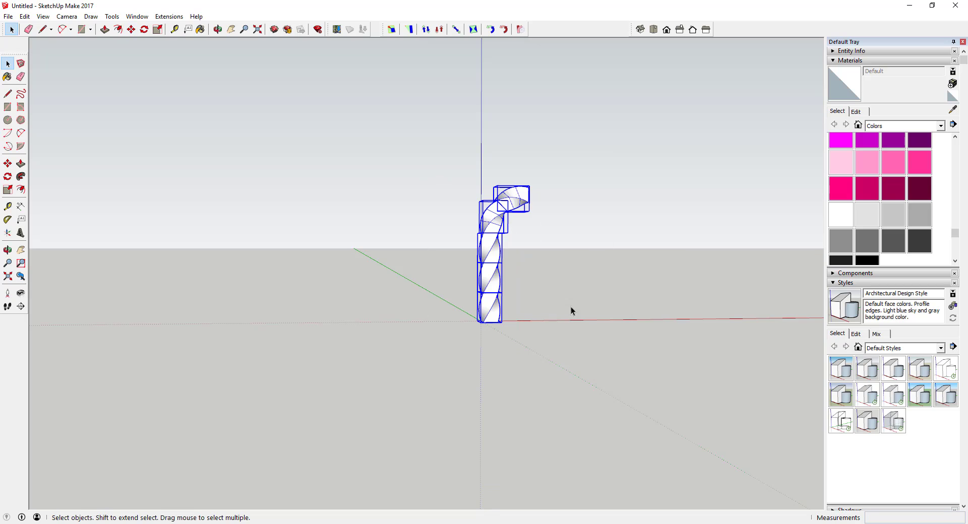
{"action": "right_click", "coordinate": [514, 199]}
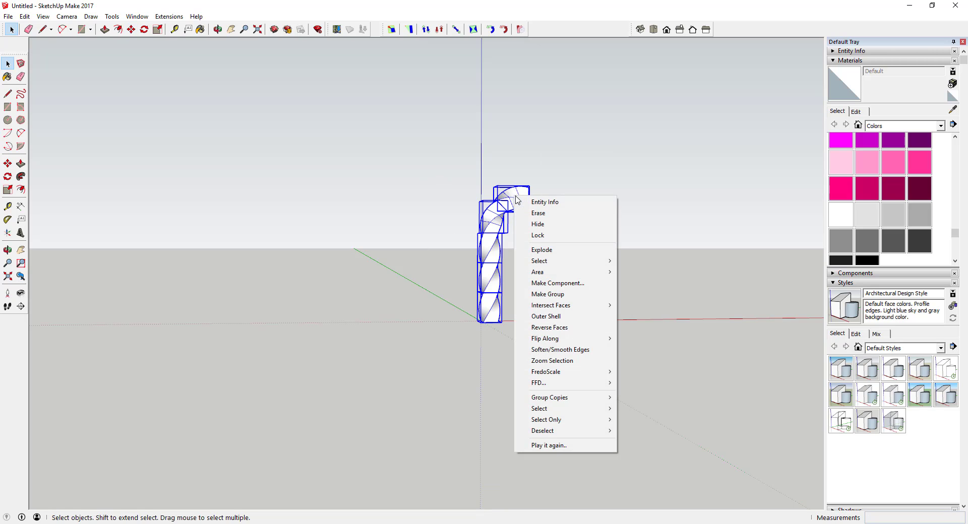
{"action": "left_click", "coordinate": [543, 280]}
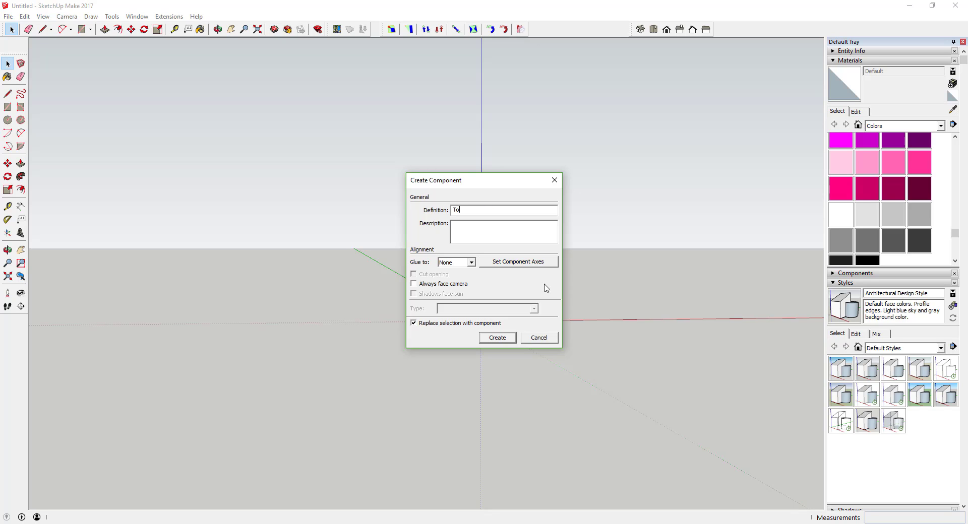
{"action": "key", "text": "Return"}
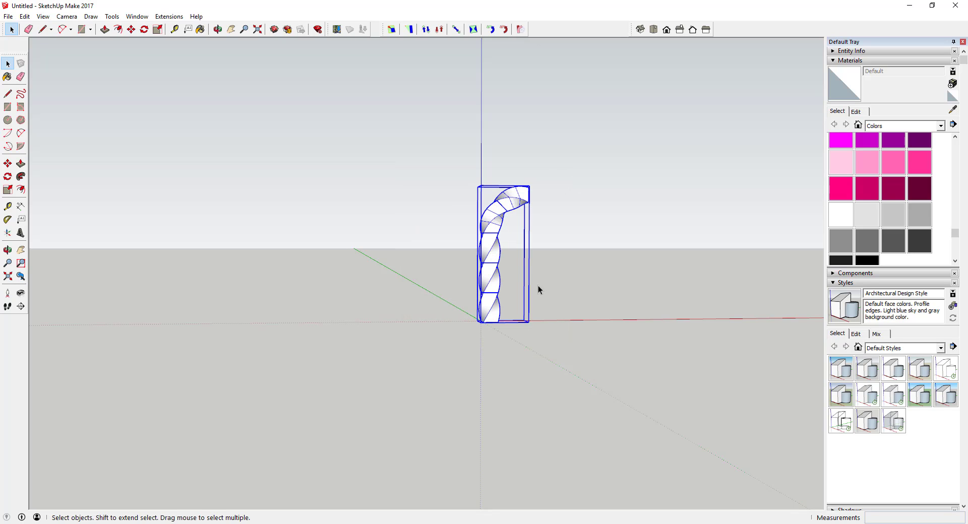
{"action": "key", "text": "m"}
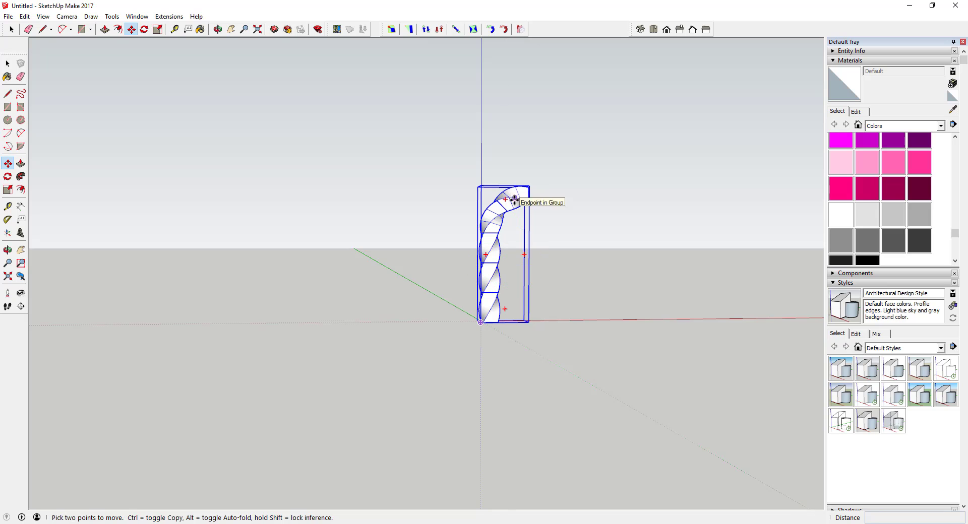
- Copy the component straight down and flip the copy -1 along blue
{"action": "key", "text": "ctrl"}
{"action": "left_click", "coordinate": [480, 323]}
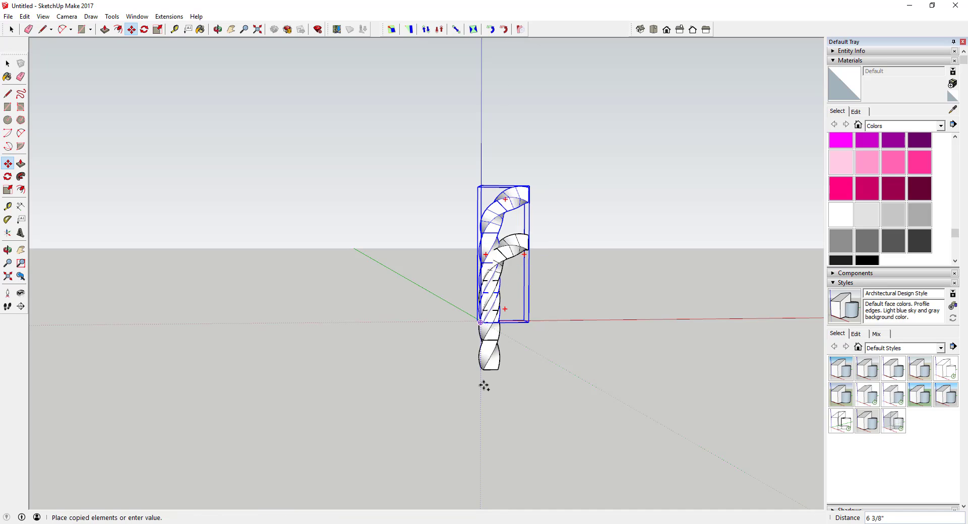
{"action": "left_click", "coordinate": [481, 479]}
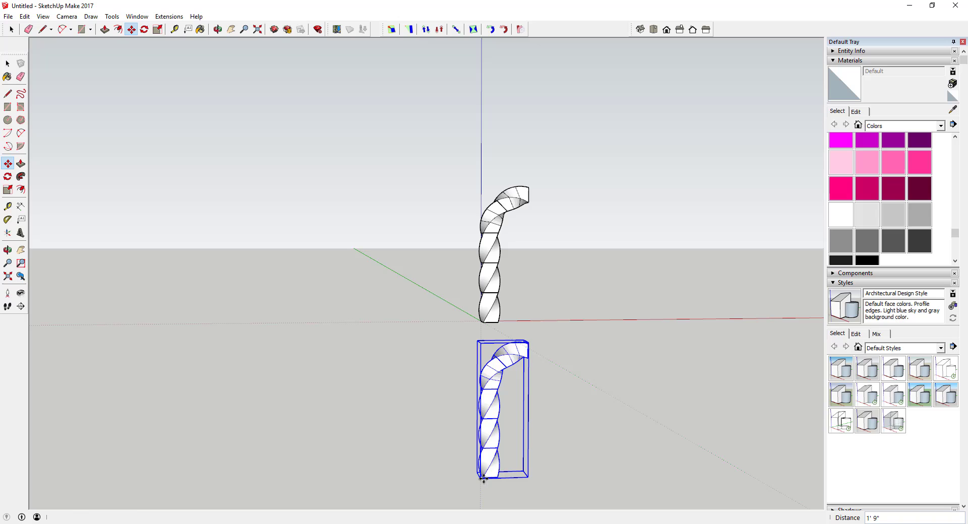
{"action": "middle_click_drag", "start_coordinate": [493, 371], "coordinate": [595, 348]}
{"action": "key", "text": "s"}
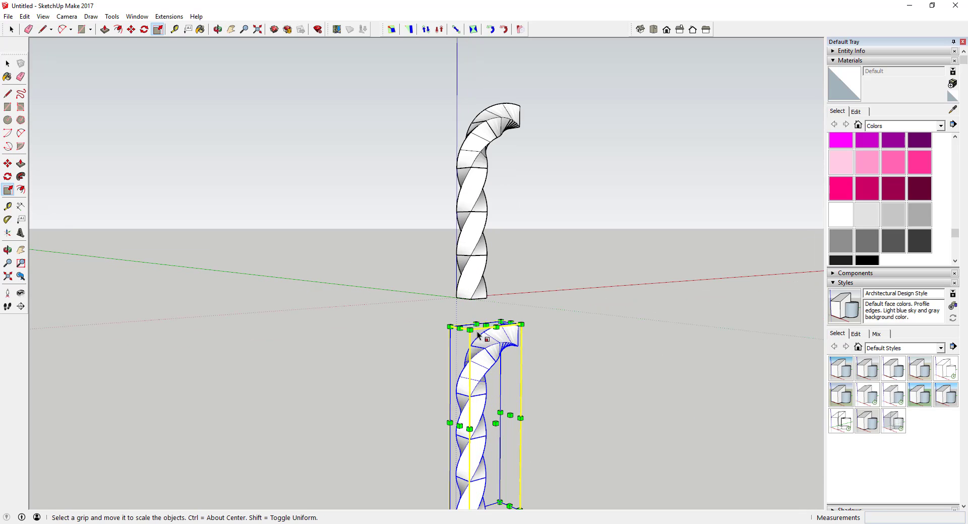
{"action": "left_click_drag", "start_coordinate": [485, 325], "coordinate": [491, 508]}
{"action": "key", "text": "space"}
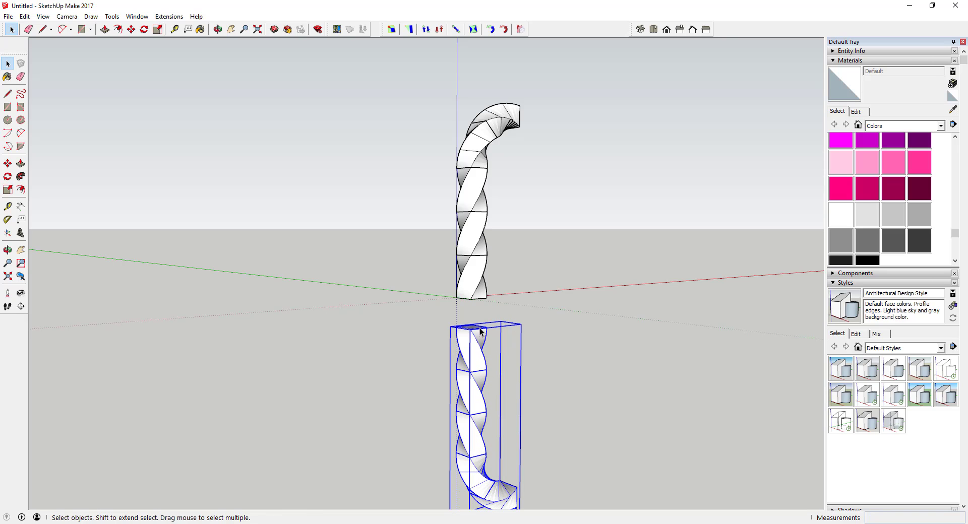
- Move the flipped copy up so its top end joins the original's bottom end
{"action": "key", "text": "m"}
{"action": "scroll", "coordinate": [477, 328], "scroll_direction": "up", "scroll_amount": 2}
{"action": "left_click", "coordinate": [471, 332]}
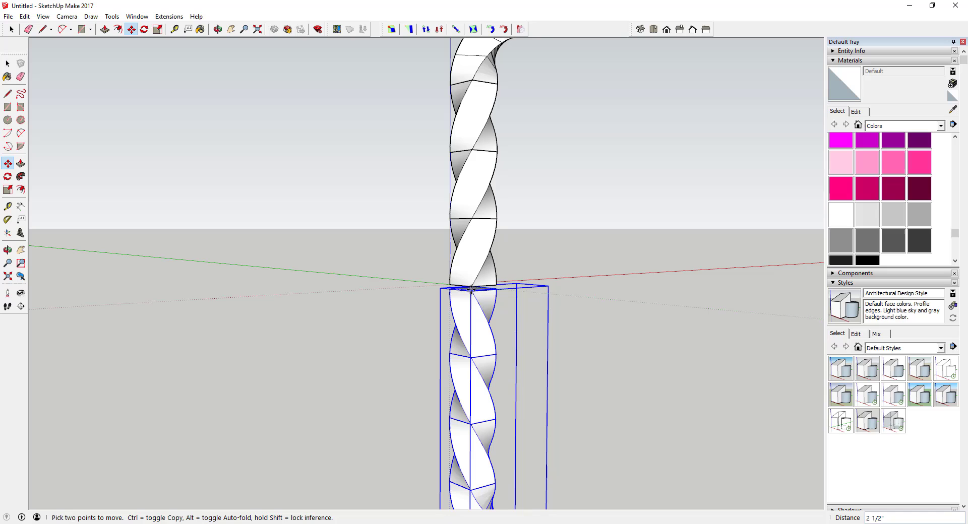
{"action": "left_click", "coordinate": [472, 285]}
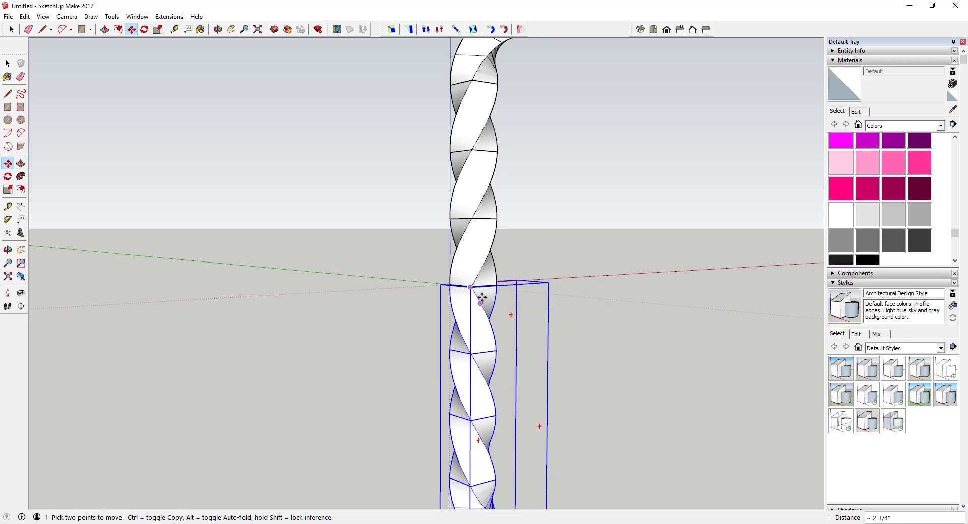
{"action": "scroll", "coordinate": [479, 303], "scroll_direction": "down", "scroll_amount": 3}
{"action": "middle_click_drag", "start_coordinate": [483, 358], "coordinate": [447, 296]}
{"action": "scroll", "coordinate": [504, 290], "scroll_direction": "up", "scroll_amount": 3}
{"action": "middle_click_drag", "start_coordinate": [510, 286], "coordinate": [558, 255]}
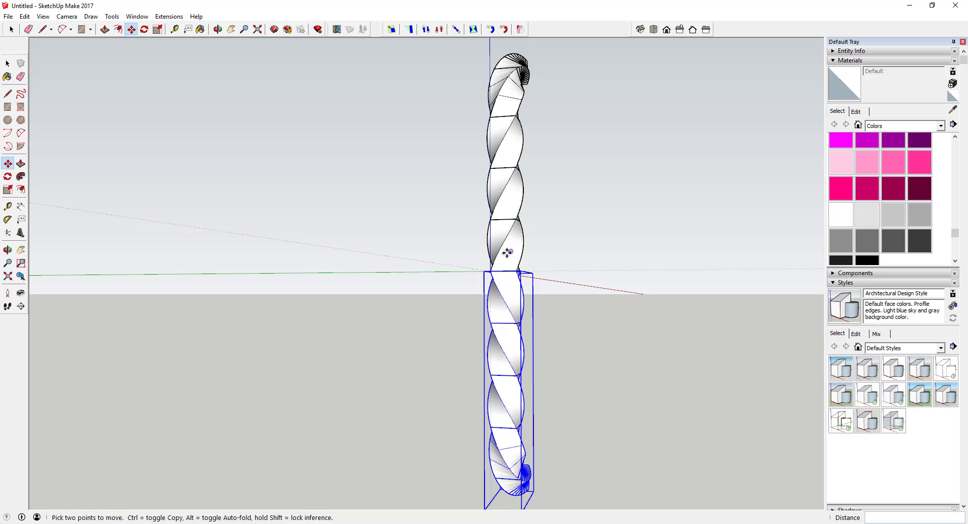
{"action": "middle_click_drag", "start_coordinate": [543, 411], "coordinate": [535, 380]}
- Mirror the lower copy sideways with a -1 scale along green
{"action": "key", "text": "s"}
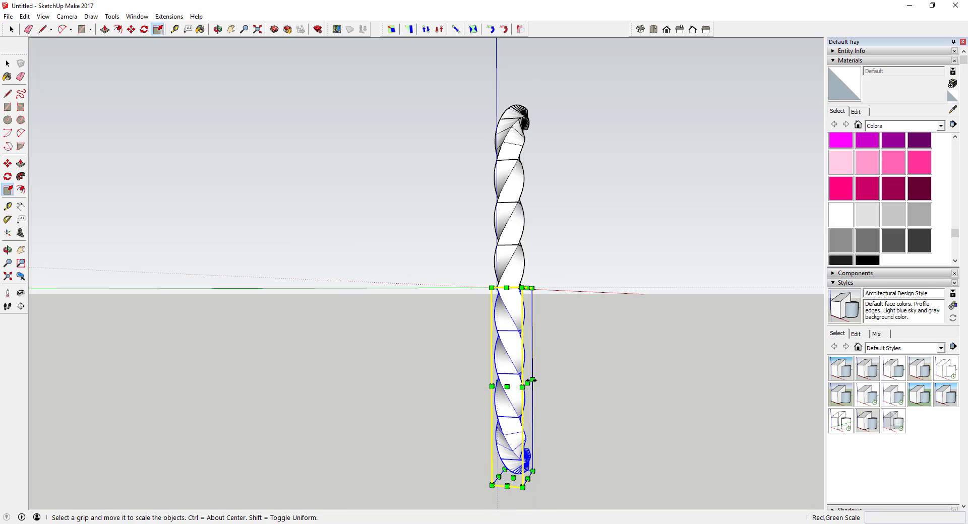
{"action": "left_click_drag", "start_coordinate": [528, 382], "coordinate": [498, 377]}
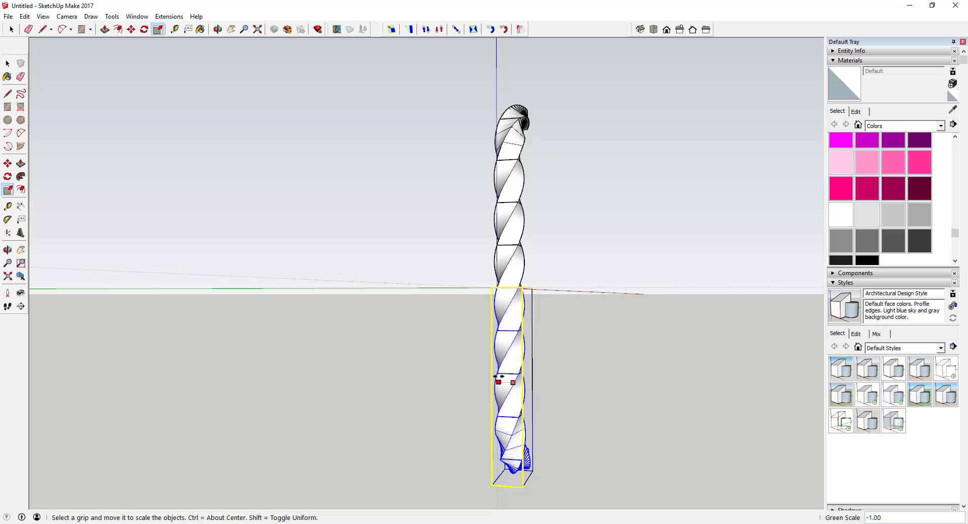
{"action": "key", "text": "space"}
{"action": "middle_click_drag", "start_coordinate": [583, 359], "coordinate": [504, 333]}
{"action": "right_click", "coordinate": [487, 330]}
{"action": "left_click", "coordinate": [437, 318]}
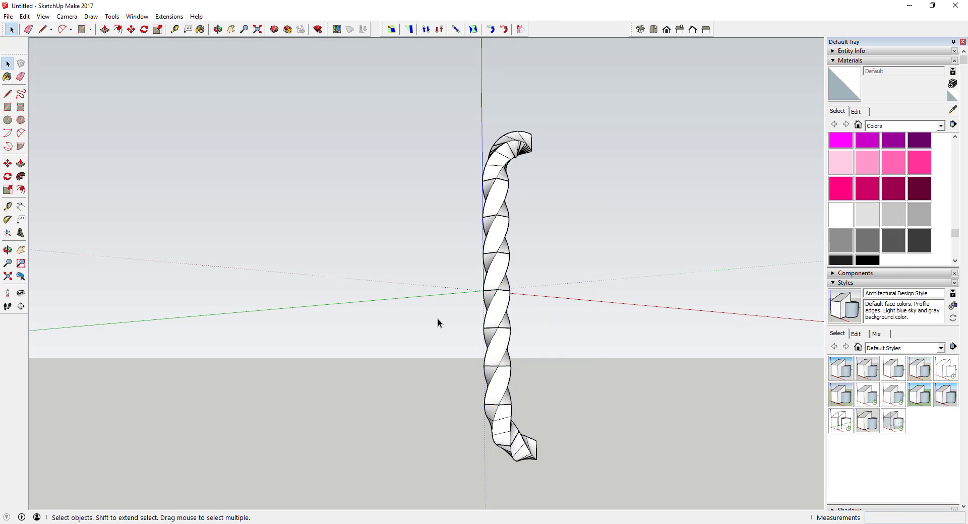
{"action": "middle_click_drag", "start_coordinate": [437, 318], "coordinate": [497, 350]}
- Draw a square line outline around the hook's top end cap
{"action": "scroll", "coordinate": [497, 354], "scroll_direction": "down", "scroll_amount": 1}
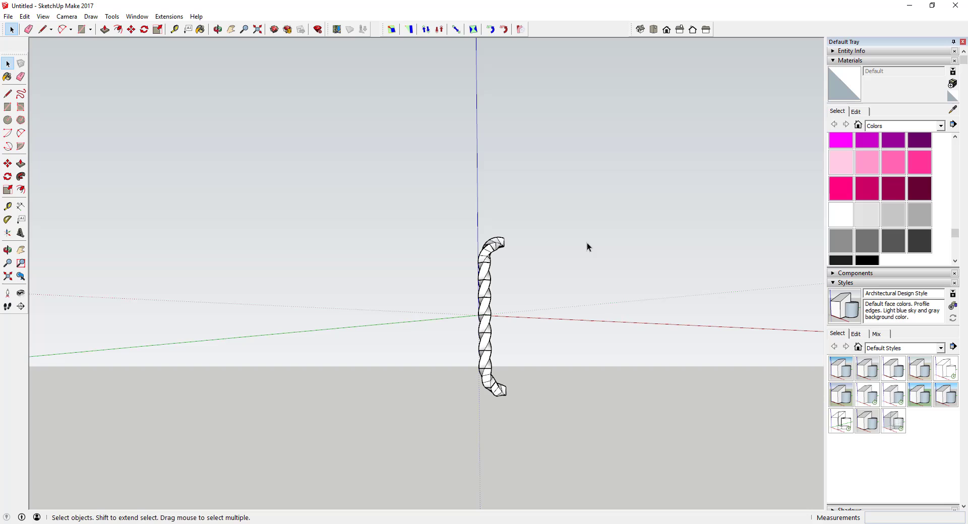
{"action": "middle_click_drag", "start_coordinate": [587, 243], "coordinate": [470, 259]}
{"action": "scroll", "coordinate": [506, 237], "scroll_direction": "up", "scroll_amount": 3}
{"action": "key", "text": "l"}
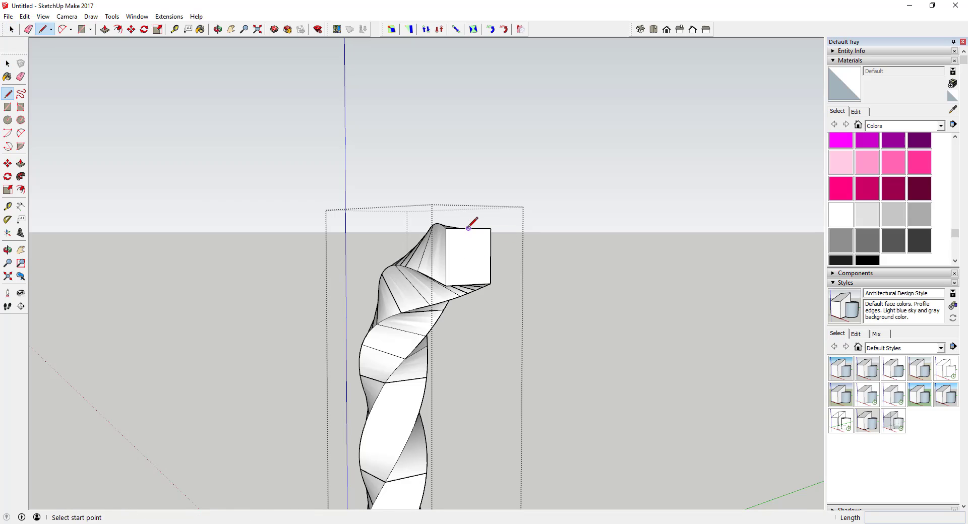
{"action": "left_click", "coordinate": [468, 228]}
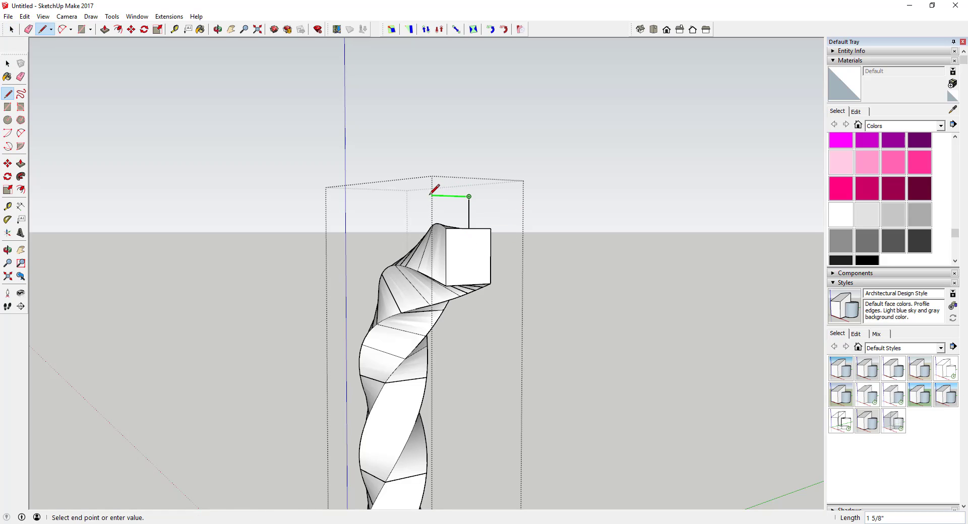
{"action": "left_click", "coordinate": [412, 195]}
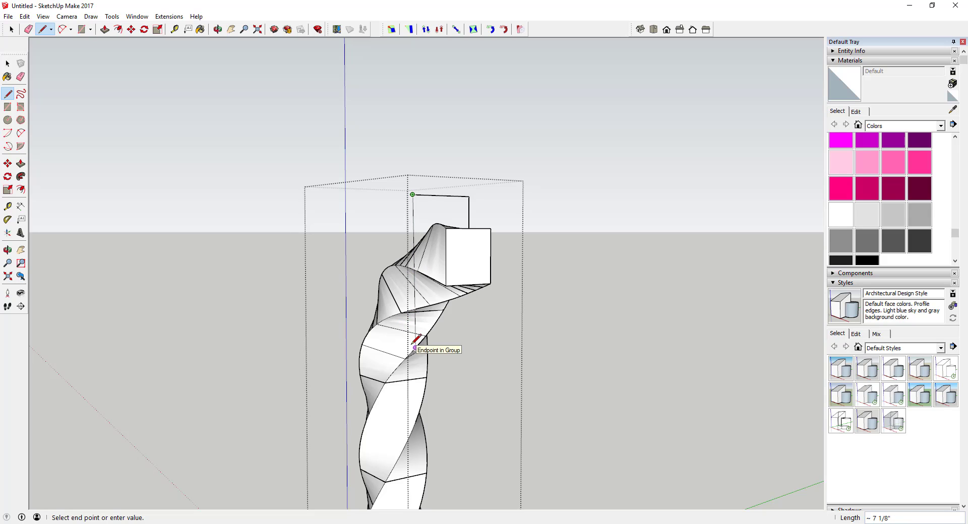
{"action": "left_click", "coordinate": [413, 371]}
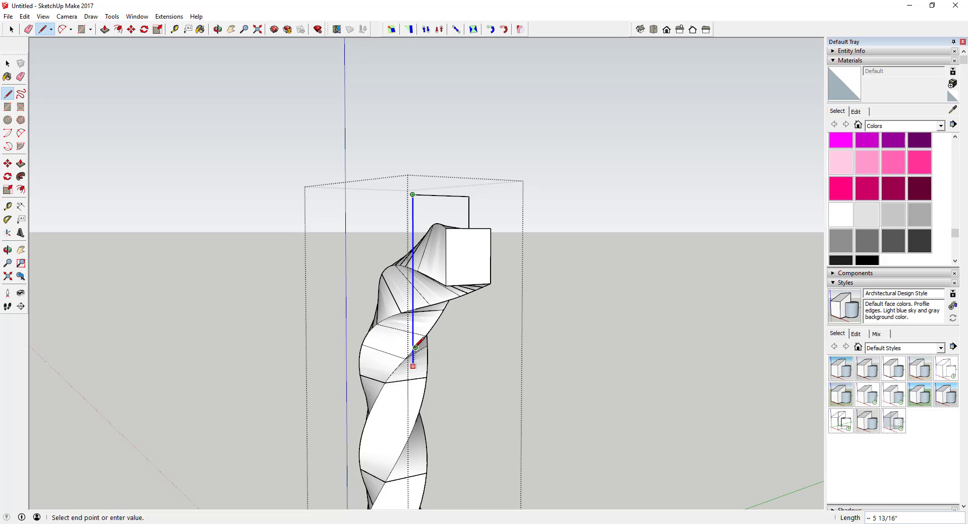
{"action": "left_click", "coordinate": [412, 317]}
{"action": "left_click", "coordinate": [468, 314]}
- Erase the extra middle edge and add a diagonal so the frame fills with a face
{"action": "key", "text": "space"}
{"action": "triple_click", "coordinate": [469, 228]}
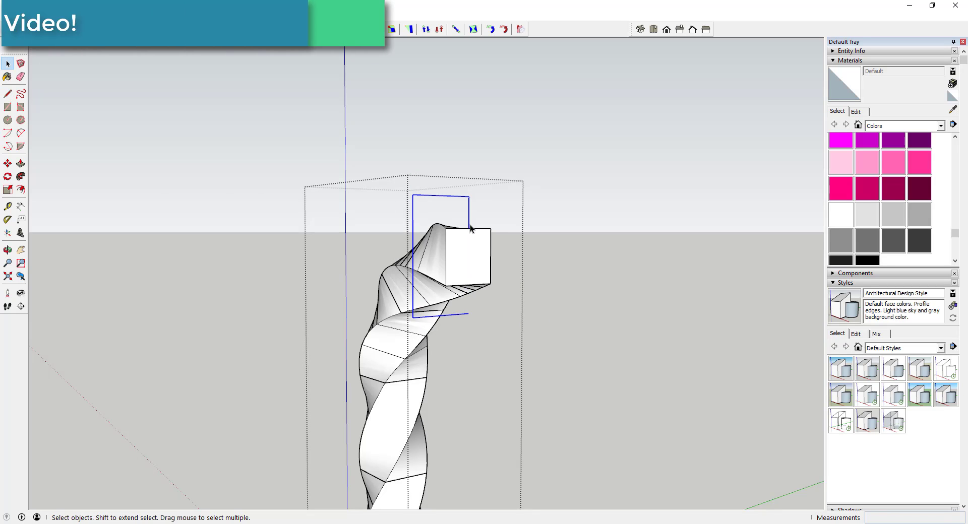
{"action": "key", "text": "m"}
{"action": "left_click", "coordinate": [413, 195]}
{"action": "left_click", "coordinate": [469, 196]}
{"action": "key", "text": "e"}
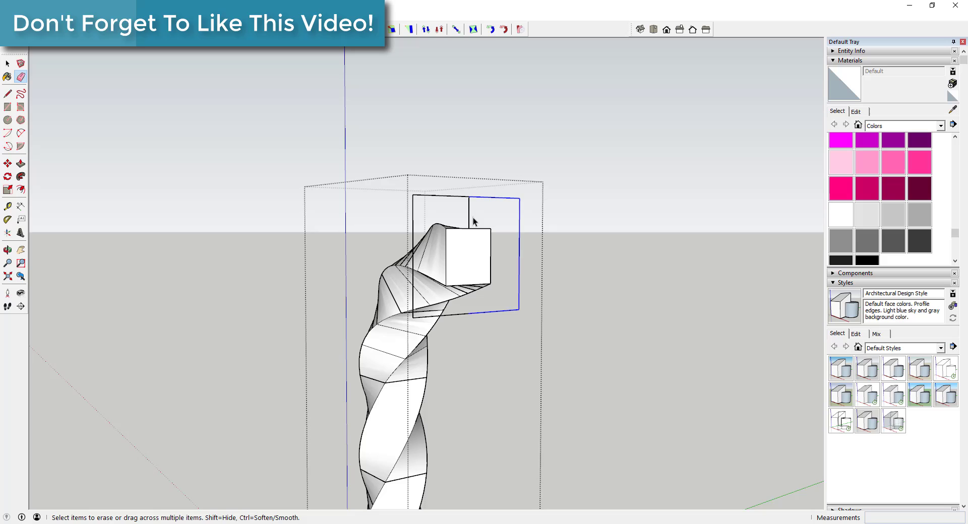
{"action": "left_click", "coordinate": [470, 221]}
{"action": "key", "text": "l"}
{"action": "left_click", "coordinate": [519, 199]}
{"action": "left_click", "coordinate": [414, 317]}
- Erase the helper diagonal and select the finished square plate face
{"action": "key", "text": "o"}
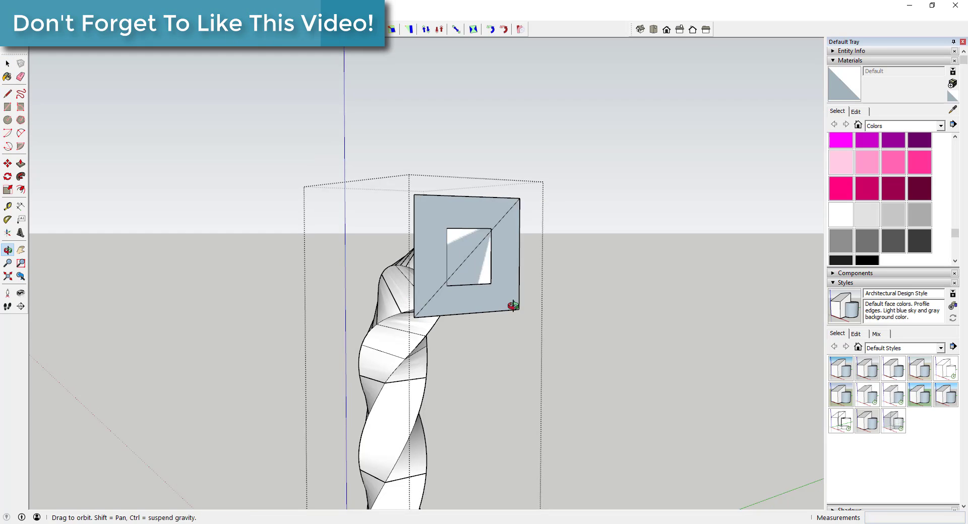
{"action": "left_click_drag", "start_coordinate": [513, 306], "coordinate": [568, 283]}
{"action": "key", "text": "space"}
{"action": "key", "text": "e"}
{"action": "left_click", "coordinate": [514, 283]}
{"action": "key", "text": "space"}
{"action": "left_click", "coordinate": [483, 213]}
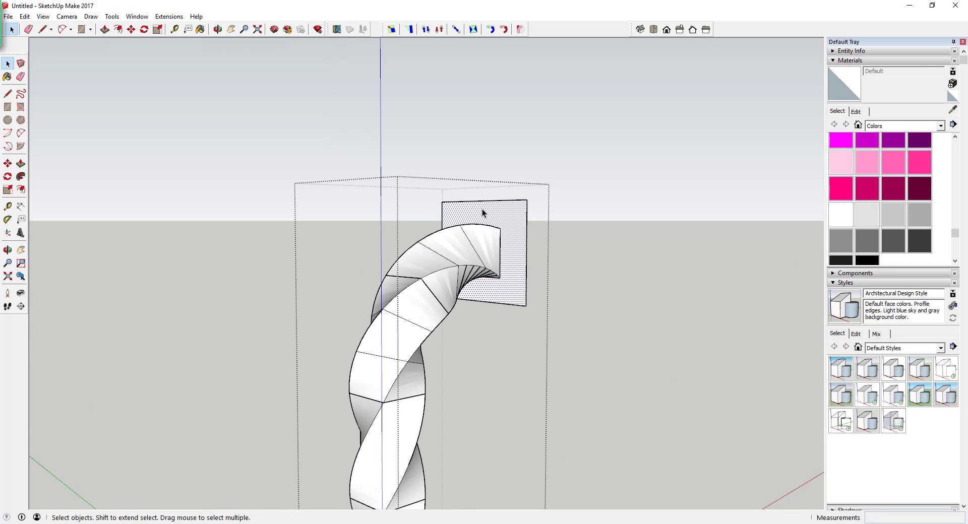
- Draw a vertical line rising from the top edge of the end plate
{"action": "key", "text": "l"}
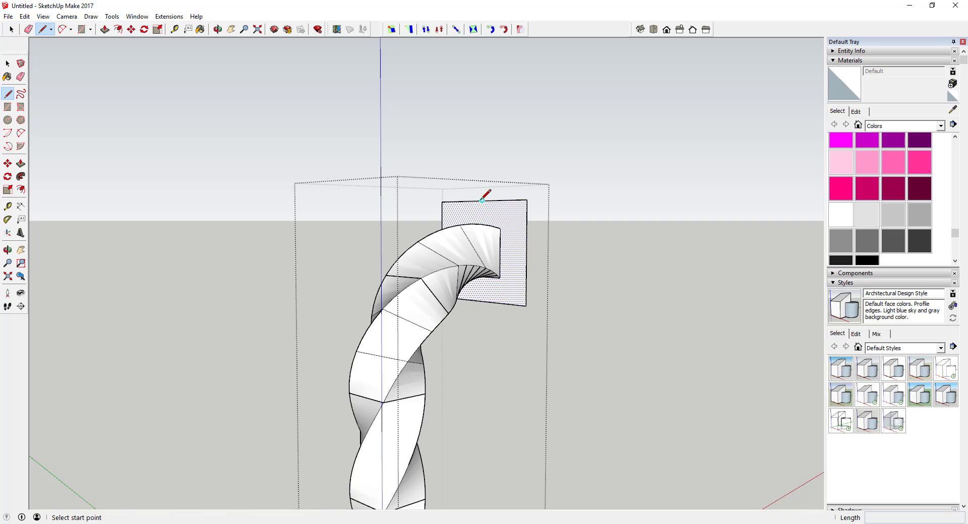
{"action": "left_click", "coordinate": [482, 200]}
{"action": "left_click", "coordinate": [482, 175]}
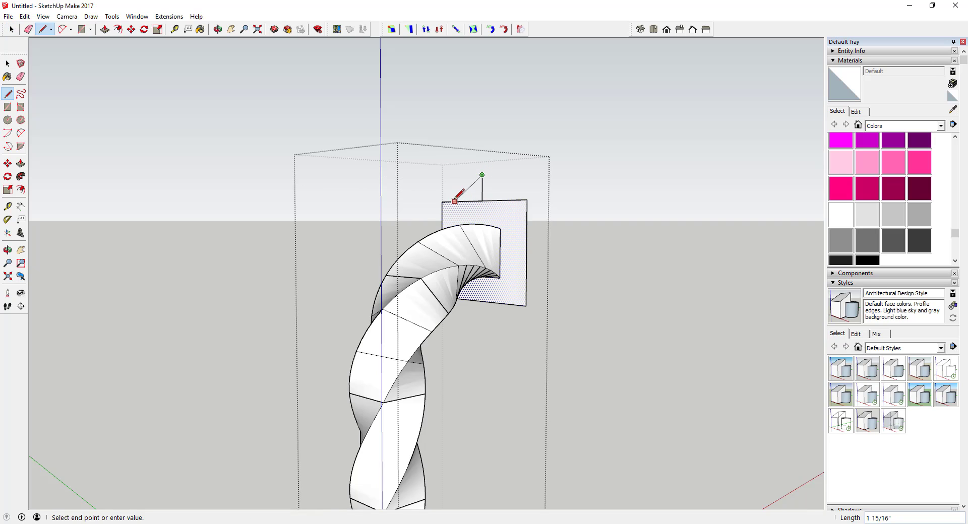
{"action": "scroll", "coordinate": [455, 198], "scroll_direction": "up", "scroll_amount": 2}
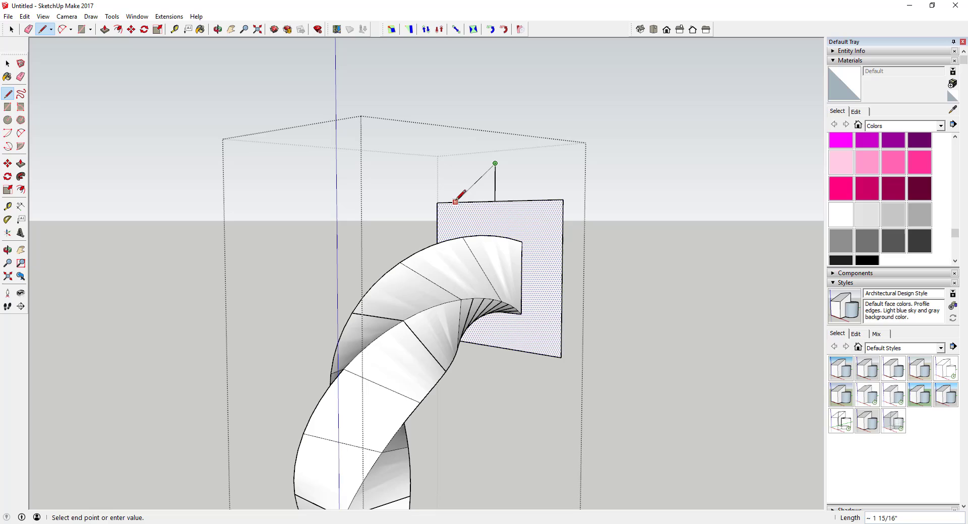
- Move the sloping edge aside, scale-mirror it, and join it at the apex to form a gable
{"action": "key", "text": "space"}
{"action": "left_click", "coordinate": [467, 191]}
{"action": "key", "text": "m"}
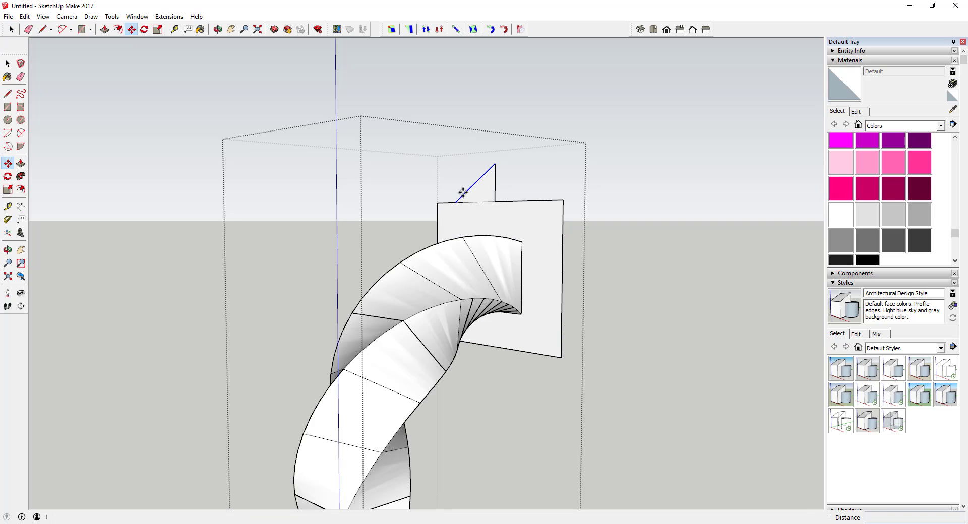
{"action": "left_click", "coordinate": [454, 199]}
{"action": "left_click", "coordinate": [619, 197]}
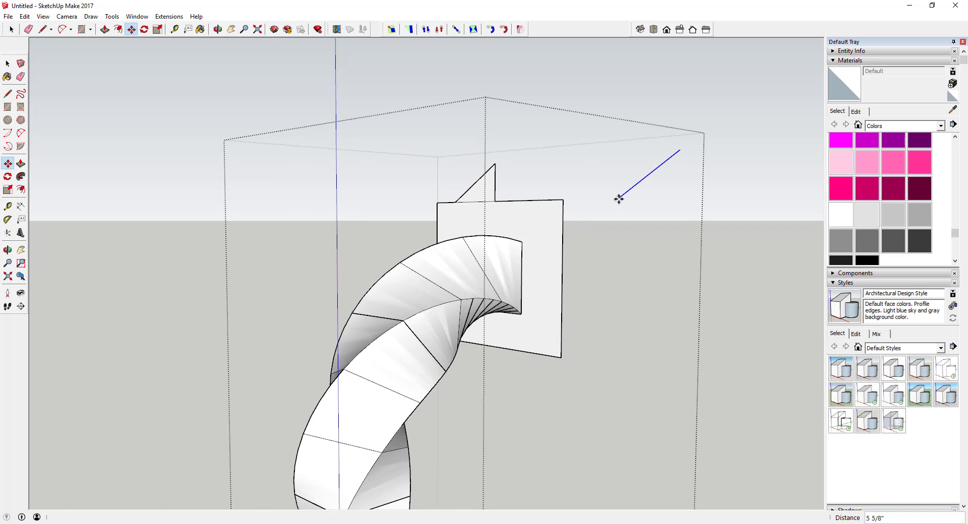
{"action": "key", "text": "s"}
{"action": "left_click_drag", "start_coordinate": [620, 177], "coordinate": [680, 177], "text": "ctrl"}
{"action": "key", "text": "space"}
{"action": "key", "text": "m"}
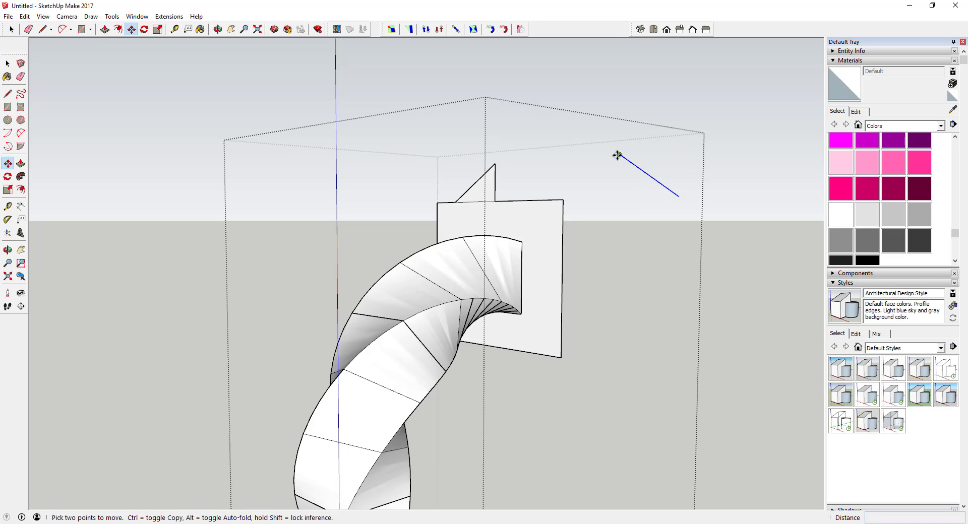
{"action": "left_click", "coordinate": [619, 154]}
{"action": "left_click", "coordinate": [495, 163]}
- Clean up the gable: delete its face, redraw the closing line, and erase the vertical helper
{"action": "key", "text": "space"}
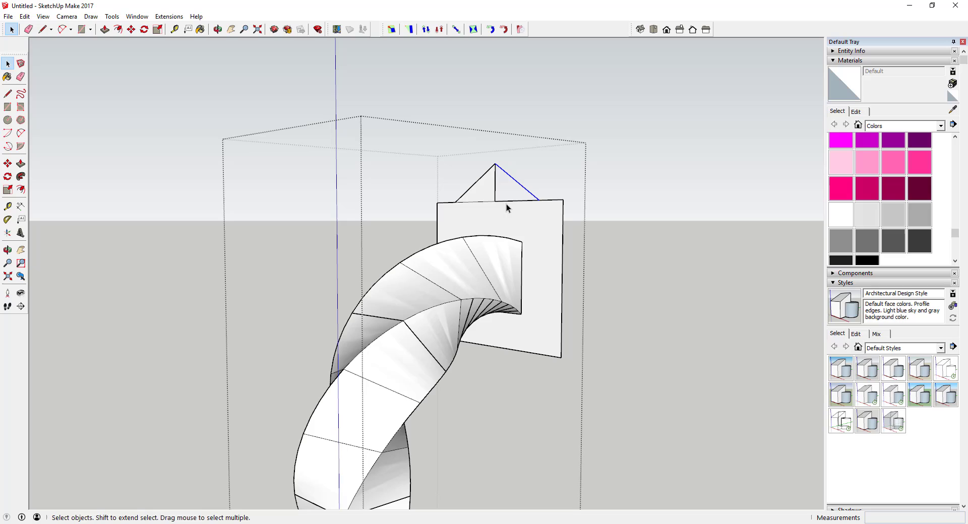
{"action": "left_click", "coordinate": [501, 184]}
{"action": "key", "text": "Delete"}
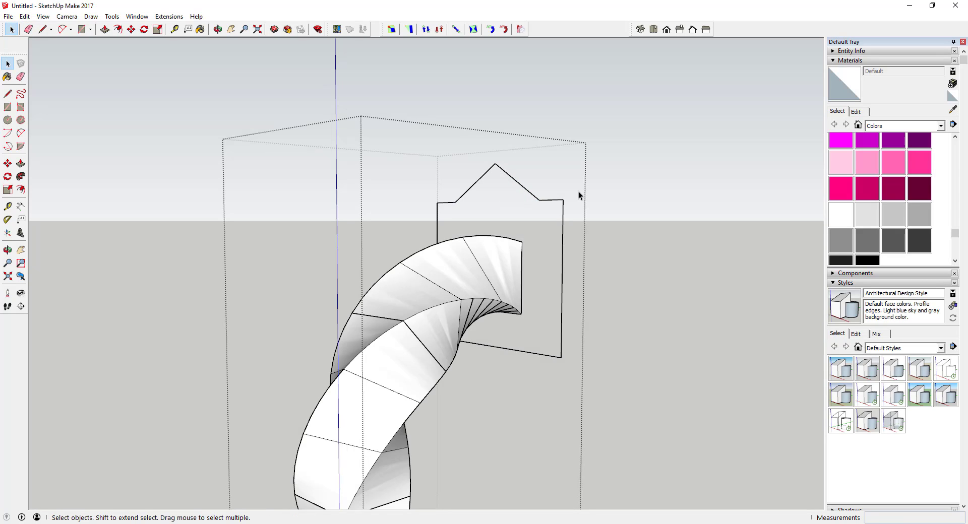
{"action": "key", "text": "l"}
{"action": "left_click", "coordinate": [495, 164]}
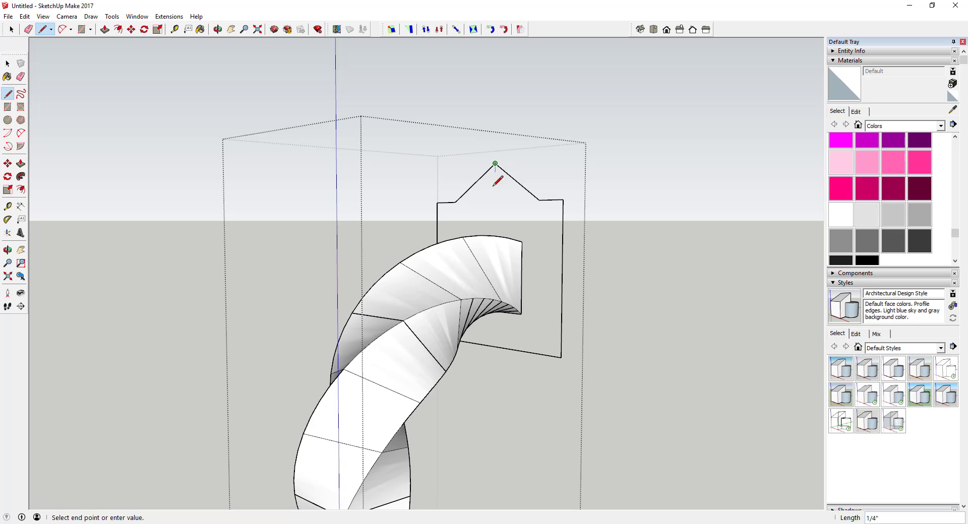
{"action": "left_click", "coordinate": [494, 347]}
{"action": "key", "text": "e"}
{"action": "left_click", "coordinate": [495, 216]}
- Push/Pull the gable plate 3/16" thick, then zoom out to see the whole column
{"action": "key", "text": "space"}
{"action": "mouse_move", "coordinate": [531, 335]}
{"action": "middle_mouse_down"}
{"action": "mouse_move", "coordinate": [559, 277]}
{"action": "mouse_move", "coordinate": [531, 274]}
{"action": "mouse_move", "coordinate": [546, 276]}
{"action": "middle_mouse_up"}
{"action": "left_click", "coordinate": [530, 270]}
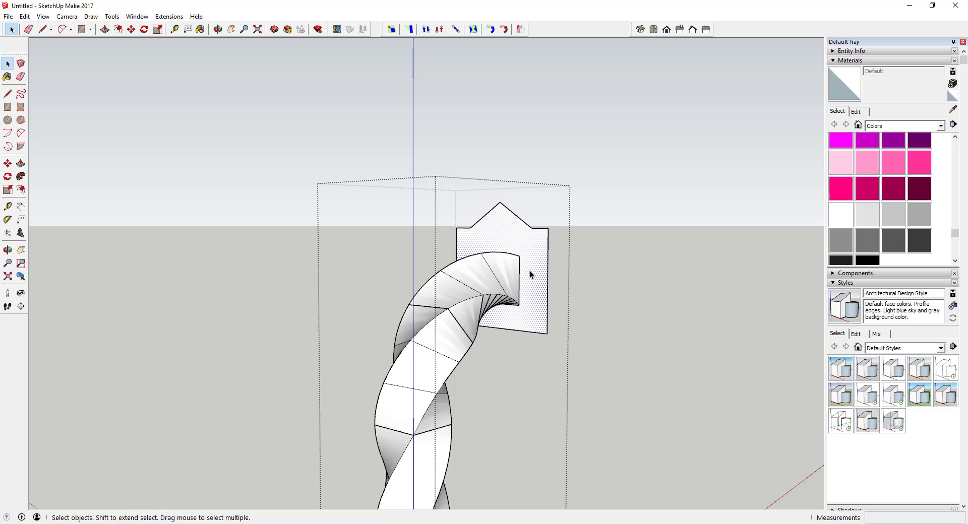
{"action": "key", "text": "p"}
{"action": "left_click", "coordinate": [529, 273]}
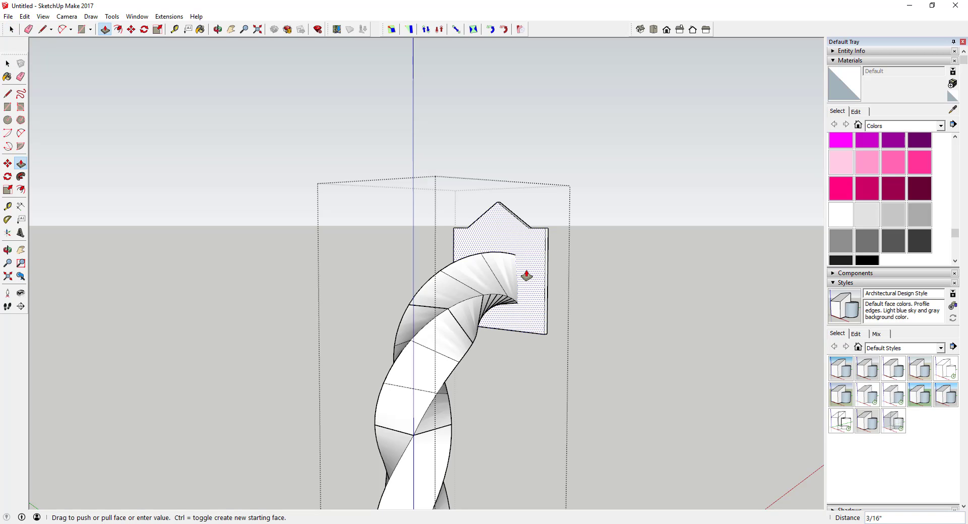
{"action": "key", "text": "space"}
{"action": "scroll", "coordinate": [539, 310], "scroll_direction": "down", "scroll_amount": 3}
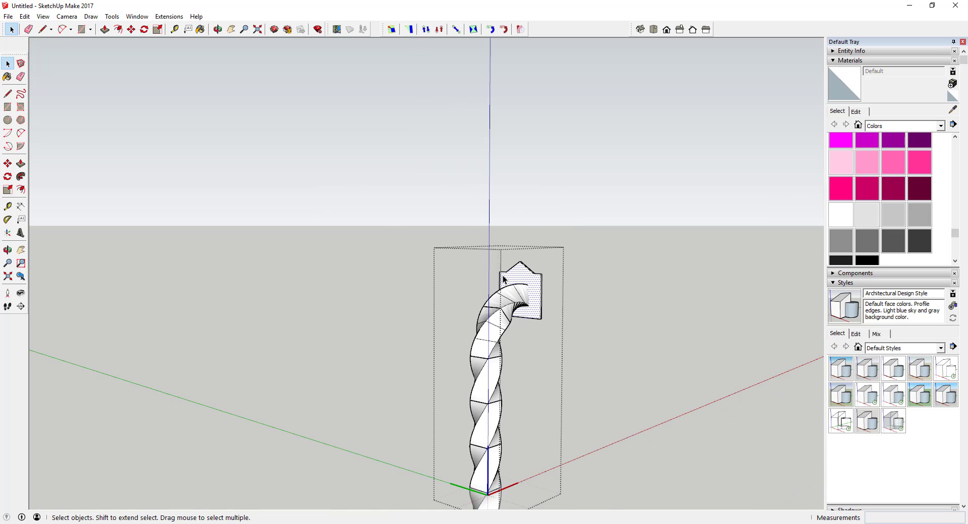
{"action": "scroll", "coordinate": [568, 329], "scroll_direction": "down", "scroll_amount": 2}
{"action": "middle_click_drag", "start_coordinate": [516, 230], "coordinate": [521, 357], "text": "shift"}
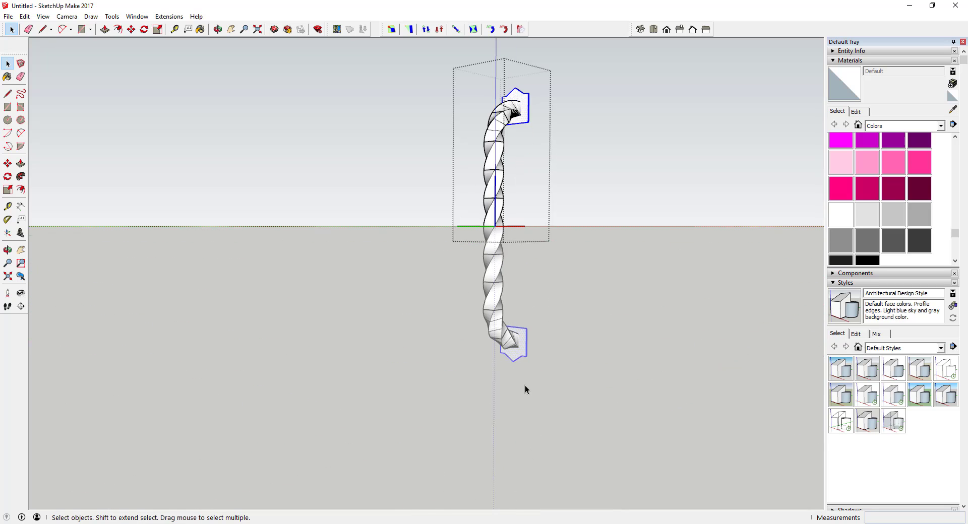
{"action": "scroll", "coordinate": [522, 356], "scroll_direction": "up", "scroll_amount": 2}
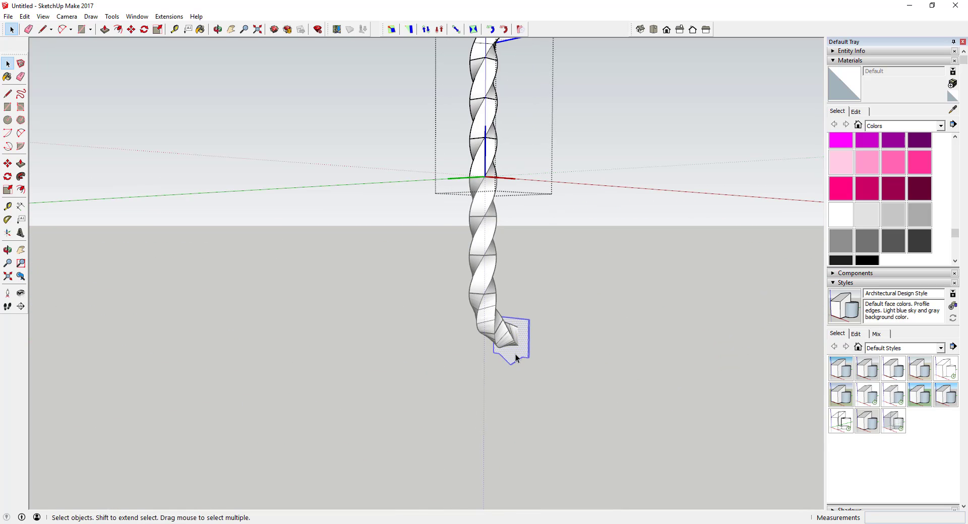
- Exit the edited group, clear the selection, and orbit to a side view of the pull
{"action": "scroll", "coordinate": [525, 295], "scroll_direction": "down", "scroll_amount": 3}
{"action": "middle_click_drag", "start_coordinate": [522, 301], "coordinate": [537, 174]}
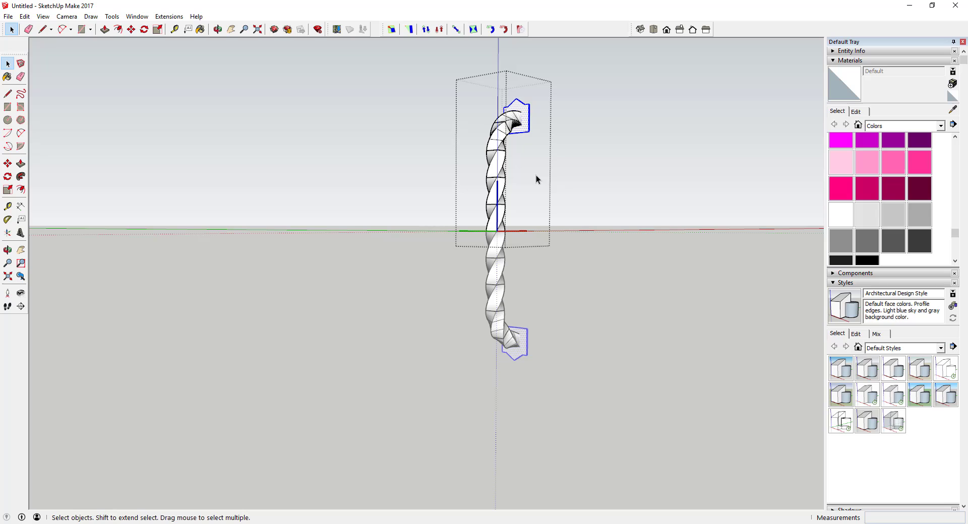
{"action": "left_click", "coordinate": [539, 192]}
{"action": "left_click", "coordinate": [564, 231]}
{"action": "scroll", "coordinate": [564, 285], "scroll_direction": "down", "scroll_amount": 2}
{"action": "scroll", "coordinate": [568, 302], "scroll_direction": "up", "scroll_amount": 2}
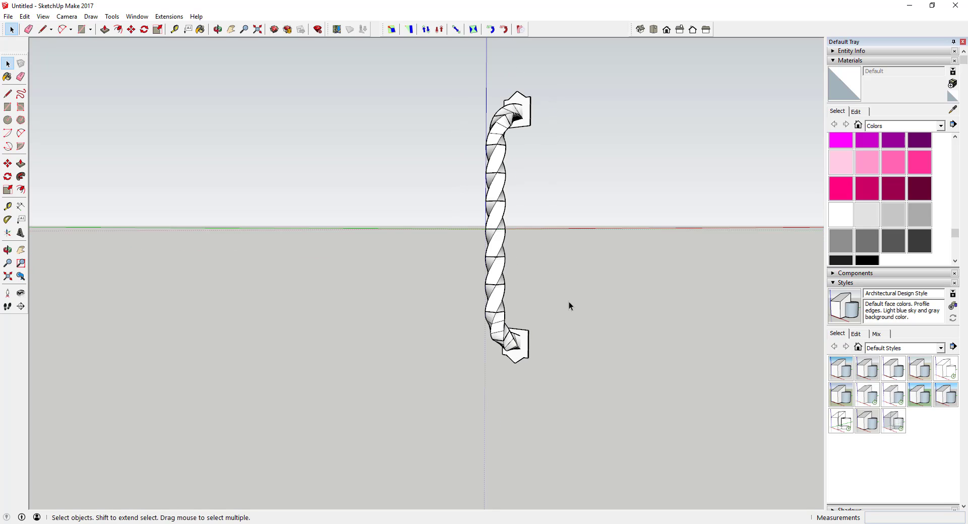
{"action": "middle_click_drag", "start_coordinate": [559, 303], "coordinate": [501, 225]}
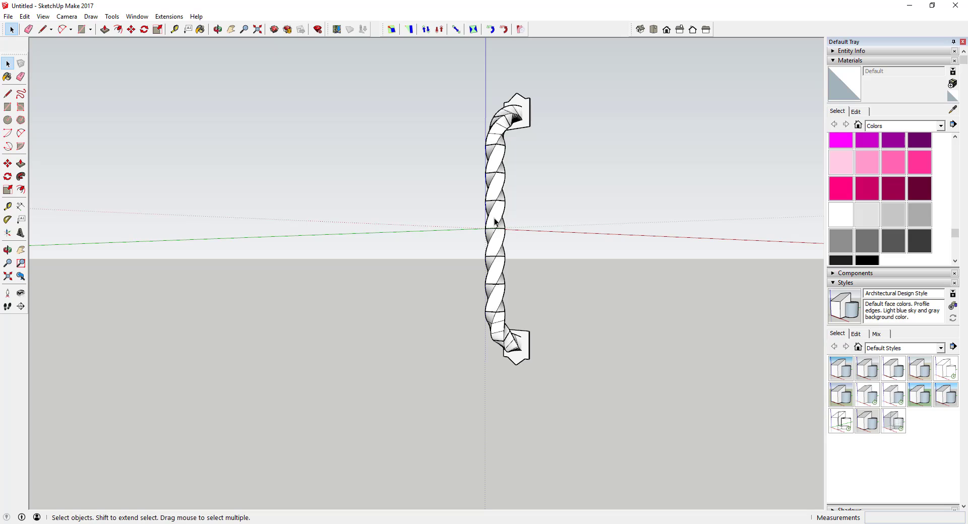
- Inside the rope group, move the upper half 4" down to the origin and check it
{"action": "double_click", "coordinate": [496, 222]}
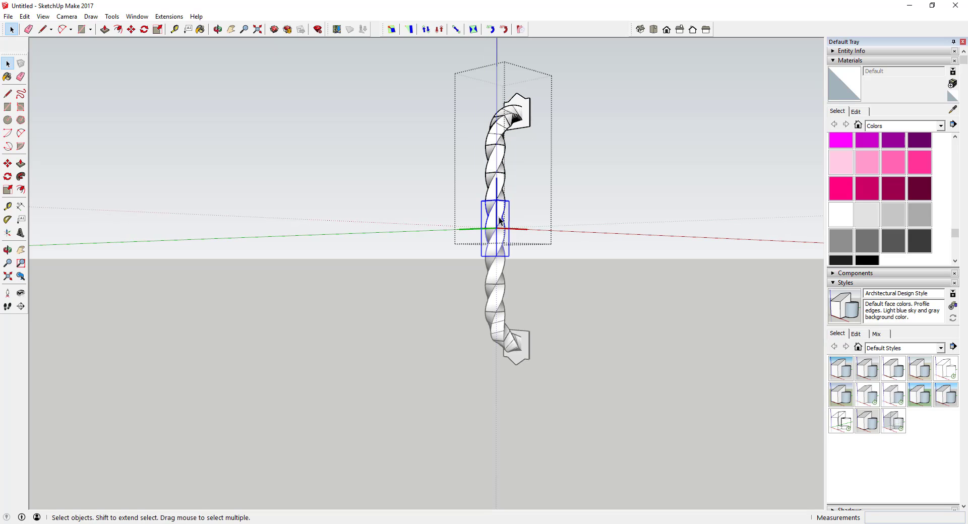
{"action": "left_click", "coordinate": [510, 219]}
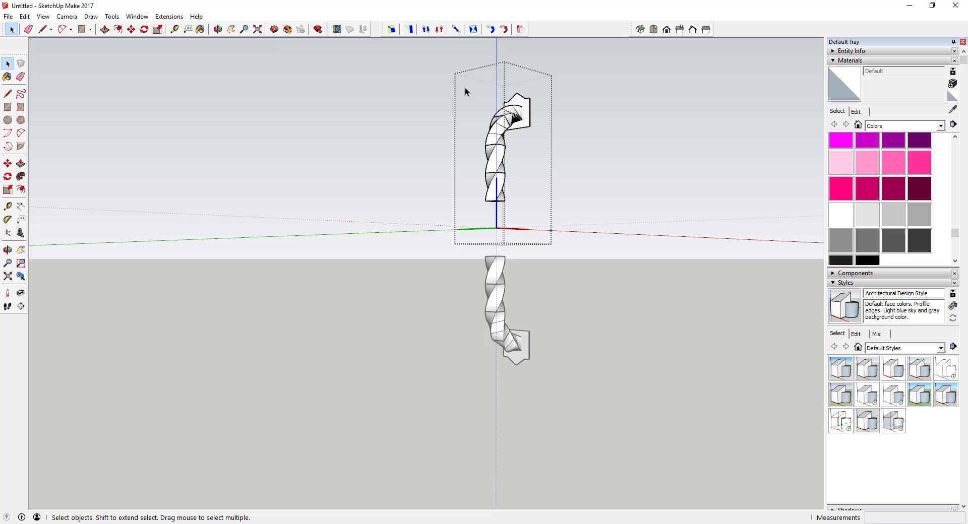
{"action": "left_click_drag", "start_coordinate": [465, 87], "coordinate": [570, 234]}
{"action": "middle_click_drag", "start_coordinate": [513, 209], "coordinate": [492, 205]}
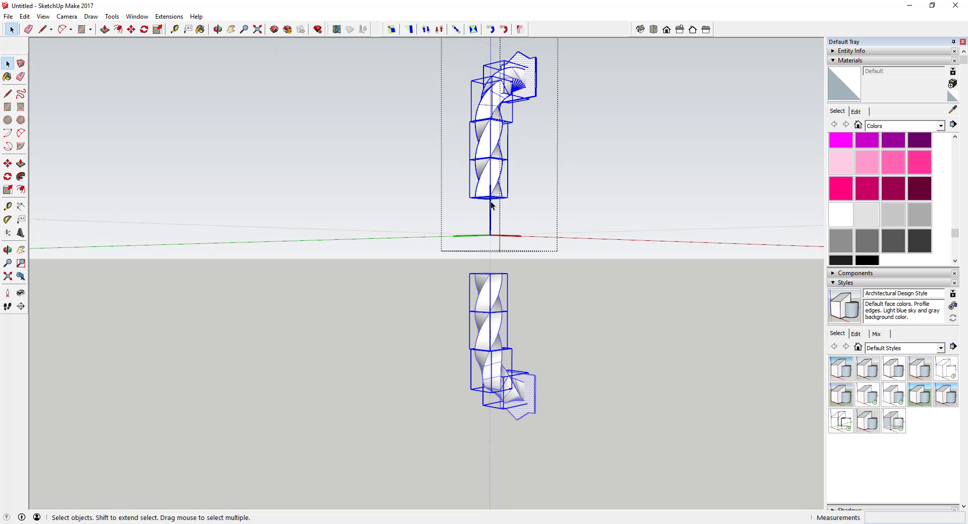
{"action": "key", "text": "m"}
{"action": "left_click", "coordinate": [489, 197]}
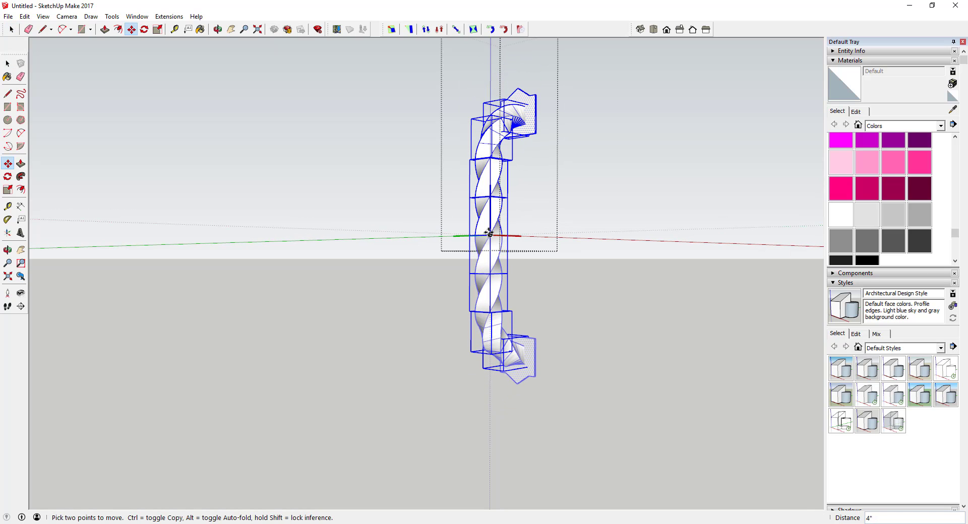
{"action": "left_click", "coordinate": [490, 234]}
{"action": "key", "text": "space"}
{"action": "left_click", "coordinate": [582, 250]}
{"action": "middle_click_drag", "start_coordinate": [582, 249], "coordinate": [472, 225]}
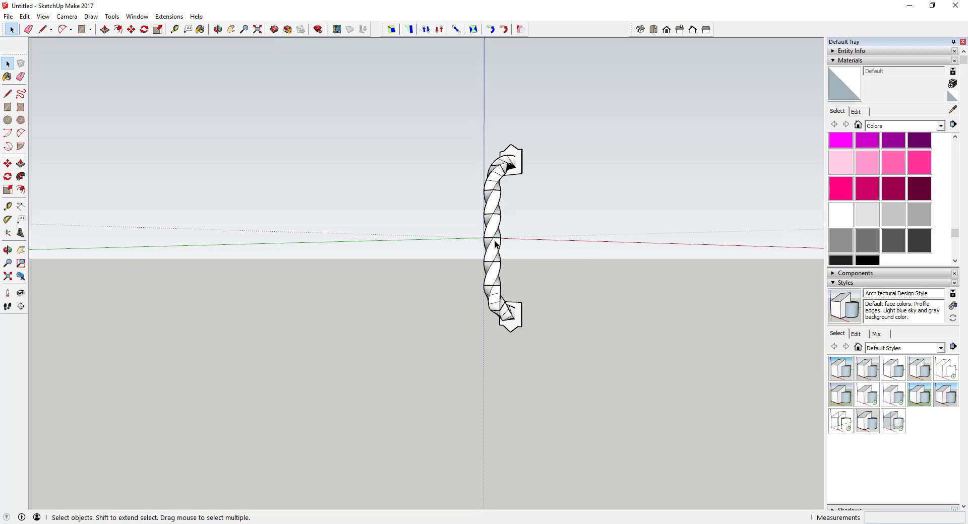
{"action": "mouse_move", "coordinate": [616, 243]}
{"action": "middle_mouse_down"}
{"action": "mouse_move", "coordinate": [421, 244]}
{"action": "mouse_move", "coordinate": [462, 253]}
{"action": "mouse_move", "coordinate": [738, 244]}
{"action": "mouse_move", "coordinate": [516, 239]}
{"action": "mouse_move", "coordinate": [556, 232]}
{"action": "mouse_move", "coordinate": [540, 238]}
{"action": "mouse_move", "coordinate": [631, 253]}
{"action": "middle_mouse_up"}
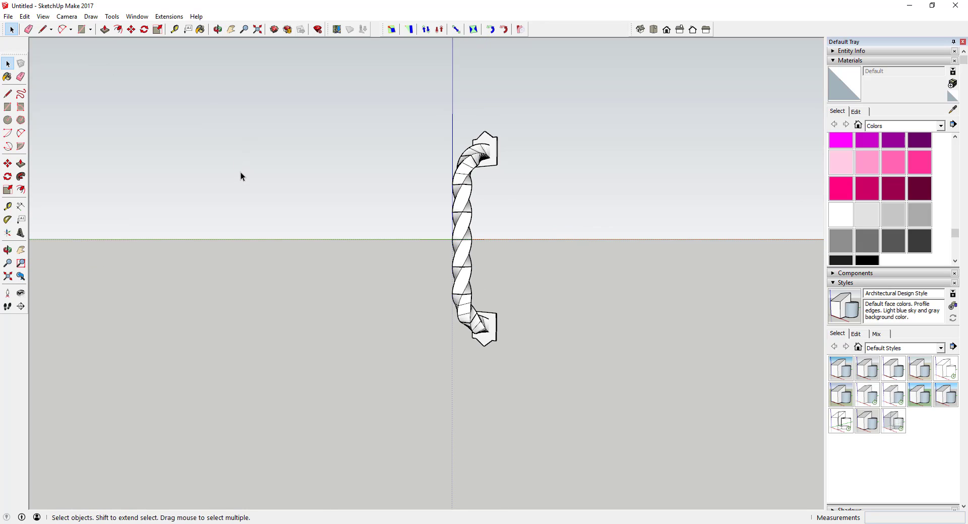
- Download the Entry Door model from 3D Warehouse and load it into the current model
{"action": "left_click", "coordinate": [8, 16]}
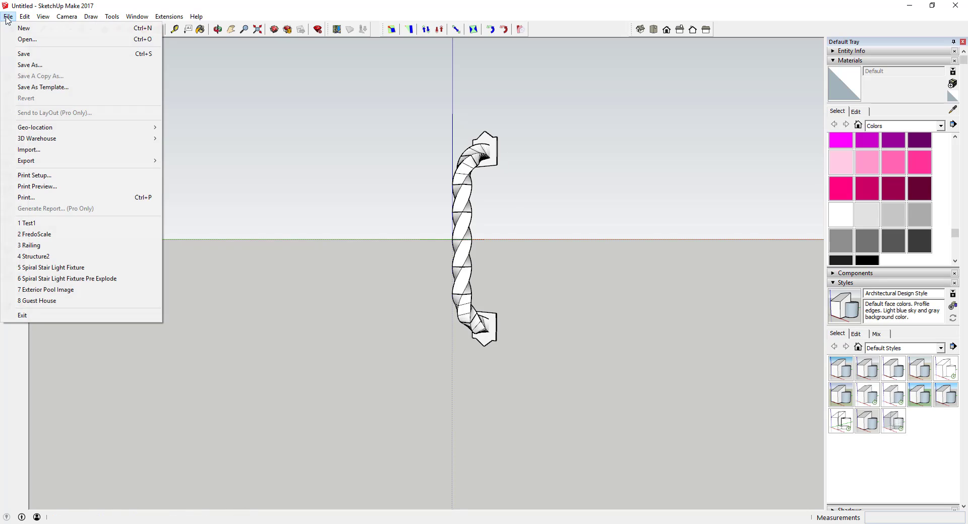
{"action": "mouse_move", "coordinate": [54, 143]}
{"action": "left_click", "coordinate": [173, 141]}
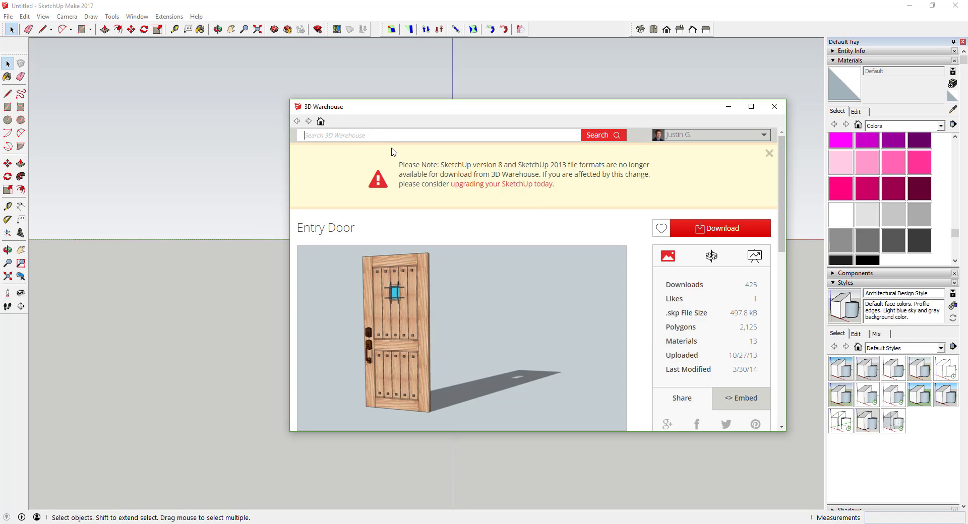
{"action": "scroll", "coordinate": [442, 272], "scroll_direction": "down", "scroll_amount": 5}
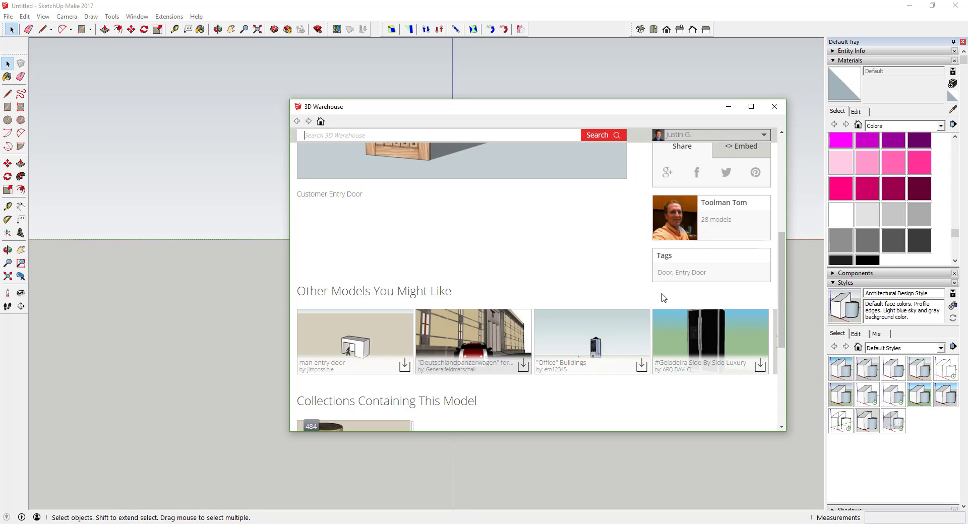
{"action": "scroll", "coordinate": [570, 269], "scroll_direction": "up", "scroll_amount": 3}
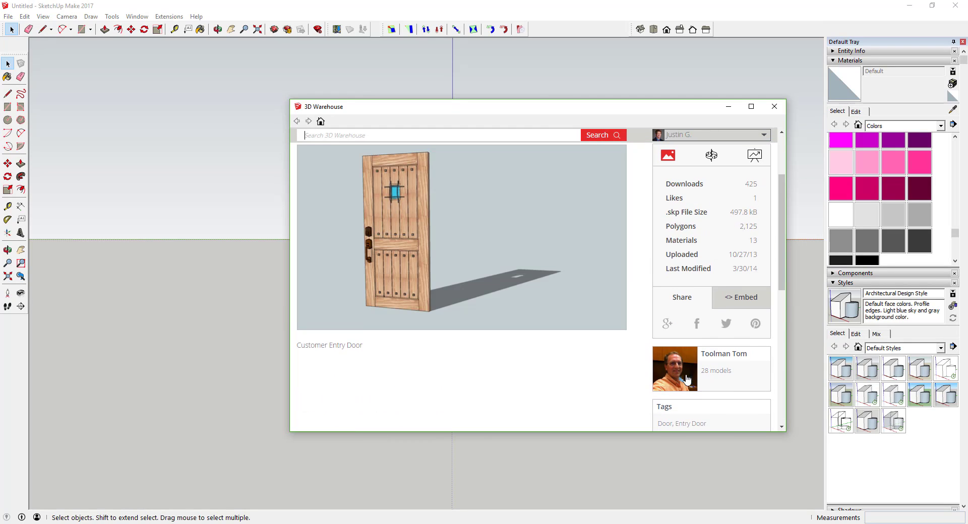
{"action": "scroll", "coordinate": [733, 282], "scroll_direction": "up", "scroll_amount": 2}
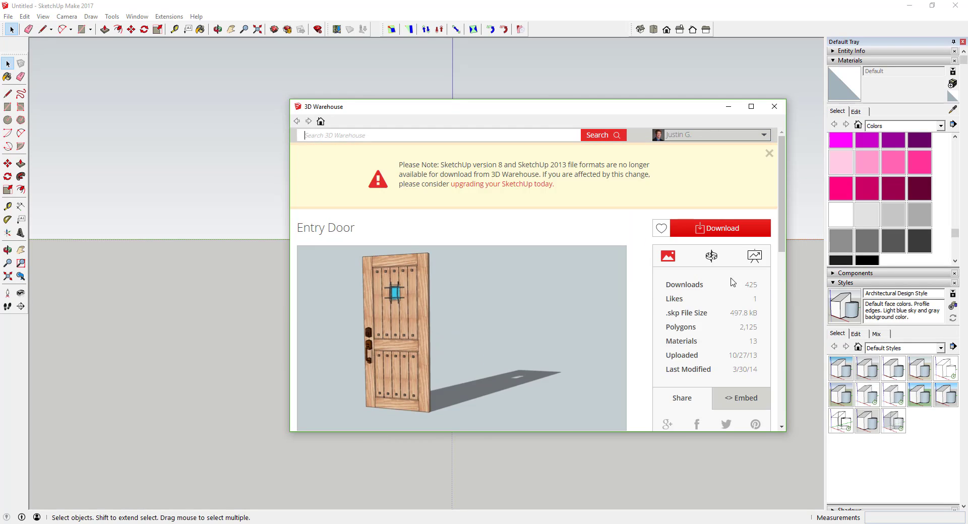
{"action": "left_click", "coordinate": [731, 232]}
{"action": "left_click", "coordinate": [494, 294]}
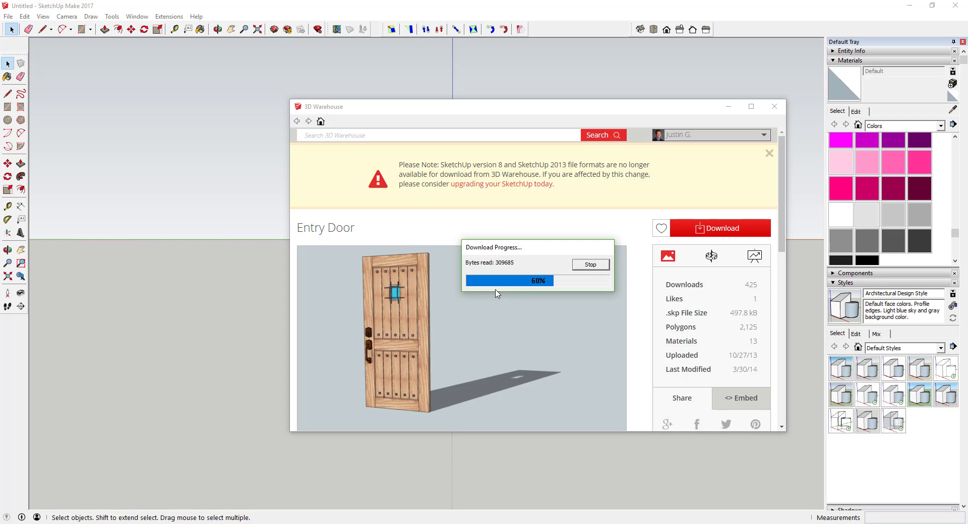
- Place the entry door at the origin and delete its lever handle inside the component
{"action": "scroll", "coordinate": [462, 322], "scroll_direction": "down", "scroll_amount": 5}
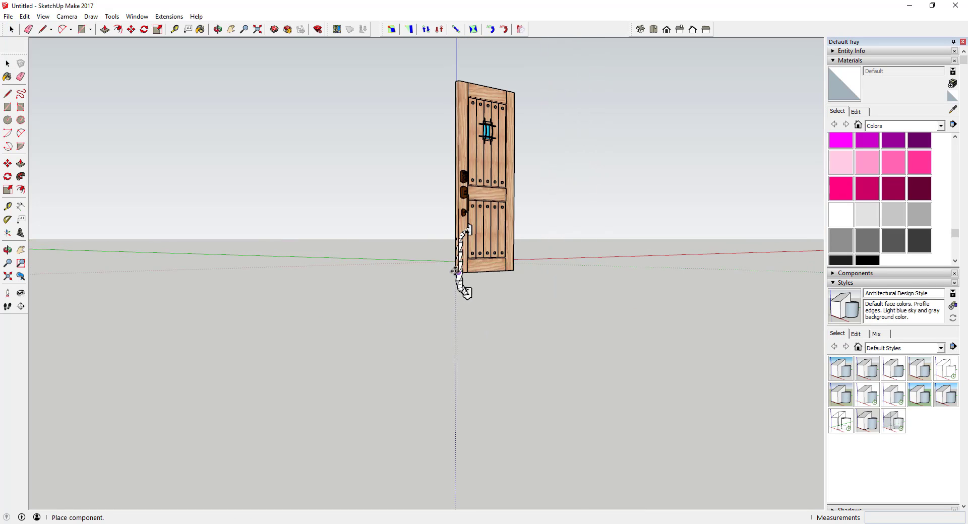
{"action": "middle_click_drag", "start_coordinate": [464, 287], "coordinate": [452, 260]}
{"action": "left_click", "coordinate": [452, 260]}
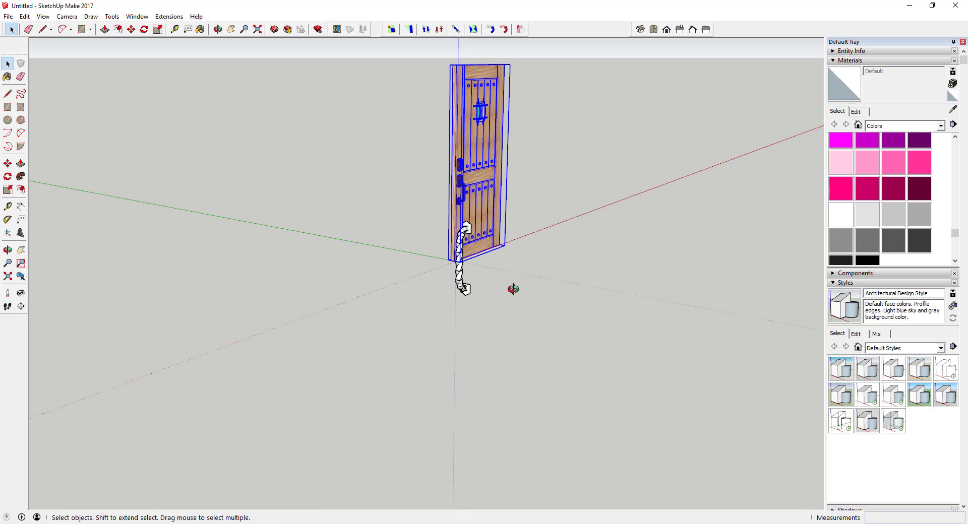
{"action": "middle_click_drag", "start_coordinate": [514, 287], "coordinate": [350, 256]}
{"action": "scroll", "coordinate": [460, 186], "scroll_direction": "up", "scroll_amount": 5}
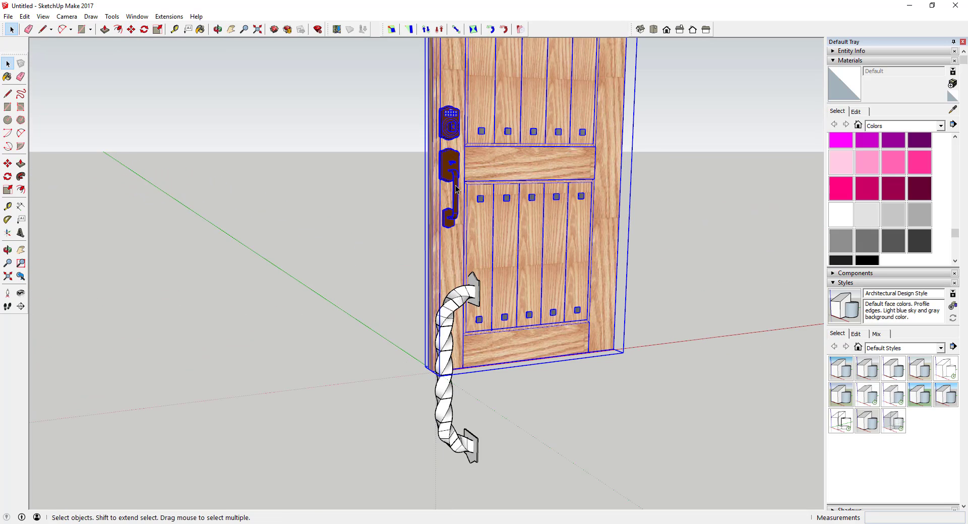
{"action": "double_click", "coordinate": [455, 189]}
{"action": "left_click", "coordinate": [455, 191]}
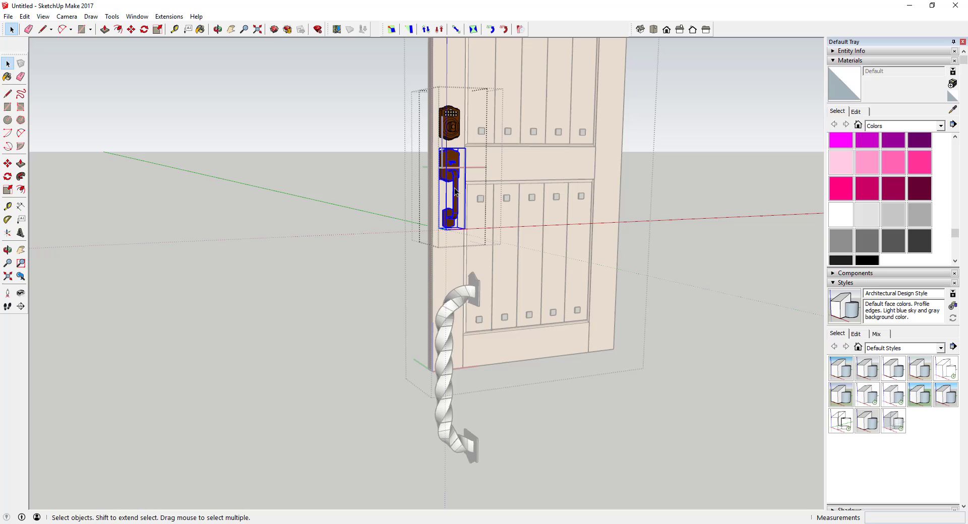
{"action": "key", "text": "Delete"}
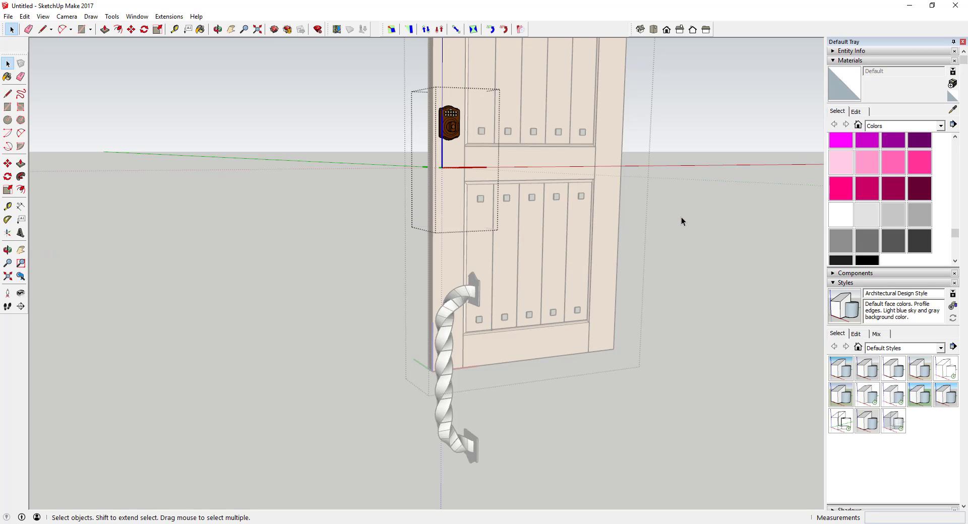
{"action": "left_click", "coordinate": [691, 222]}
- Select both rope pieces and Make Group to form one twisted pull
{"action": "middle_click_drag", "start_coordinate": [463, 244], "coordinate": [460, 309]}
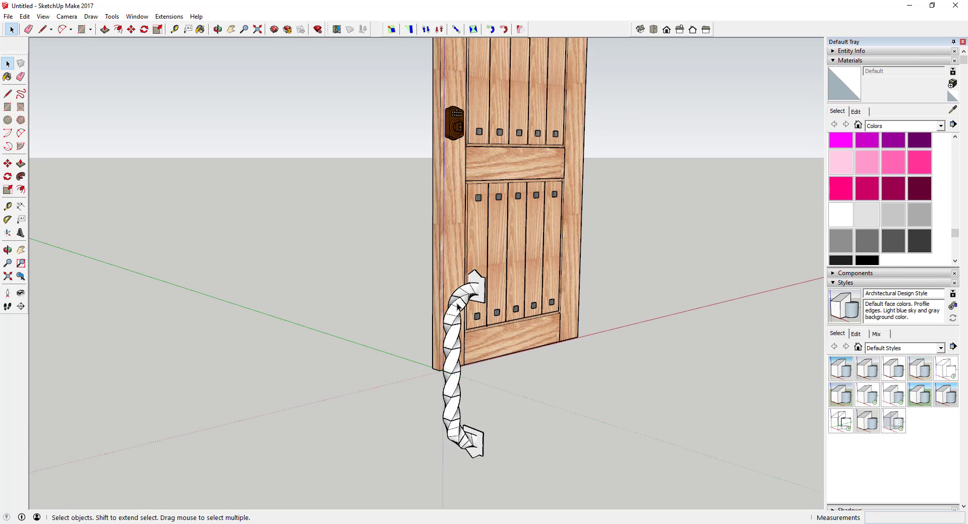
{"action": "left_click", "coordinate": [459, 308]}
{"action": "left_click", "coordinate": [447, 392], "text": "shift"}
{"action": "right_click", "coordinate": [447, 392]}
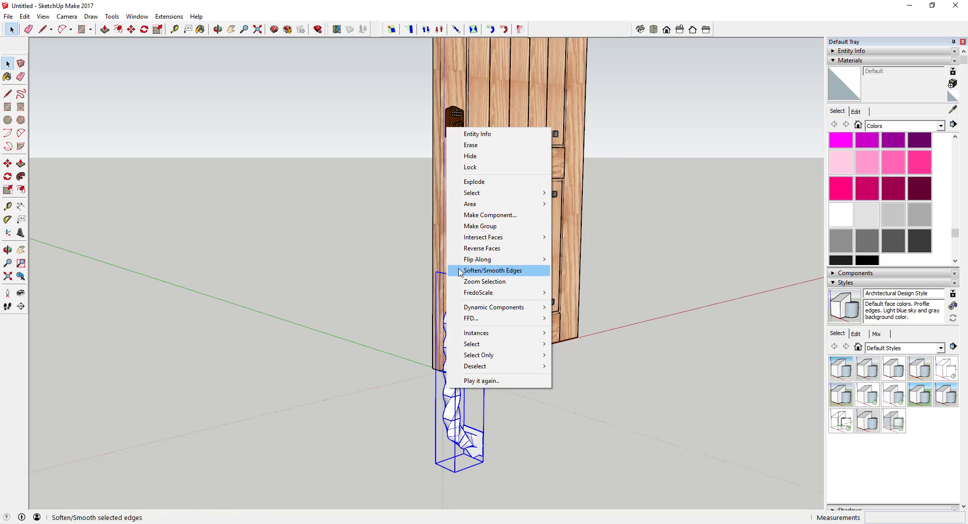
{"action": "left_click", "coordinate": [525, 228]}
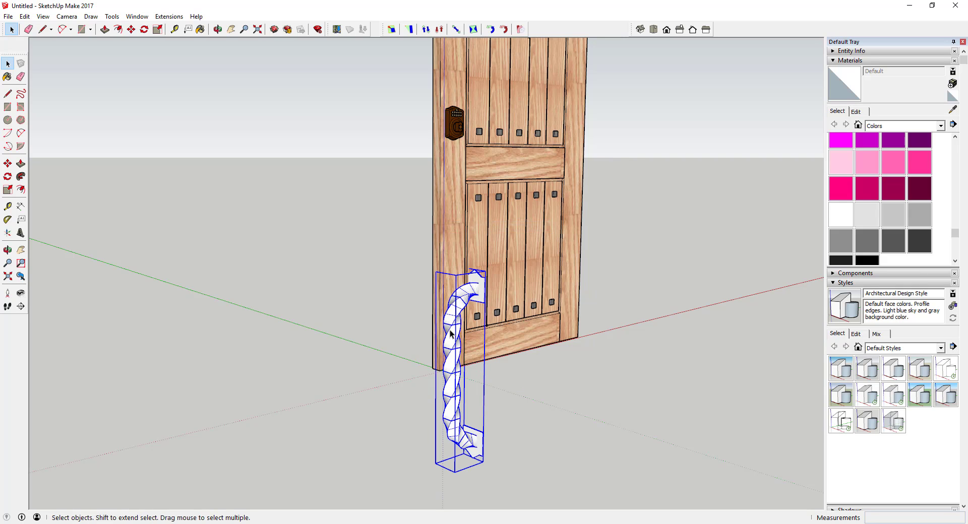
{"action": "middle_click_drag", "start_coordinate": [451, 332], "coordinate": [447, 282]}
{"action": "key", "text": "m"}
{"action": "key", "text": "space"}
{"action": "scroll", "coordinate": [447, 316], "scroll_direction": "up", "scroll_amount": 2}
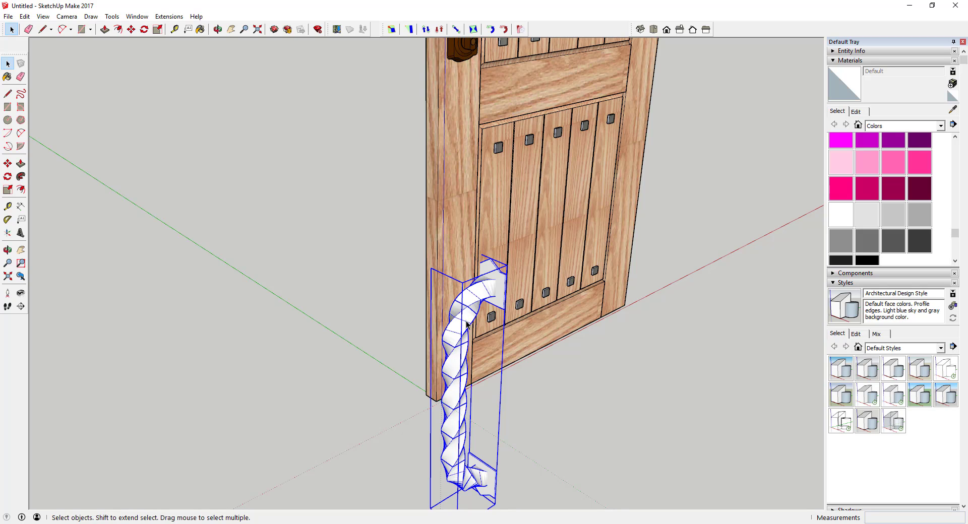
- Rotate the rope group -90° using the Move tool's rotate grip
{"action": "key", "text": "m"}
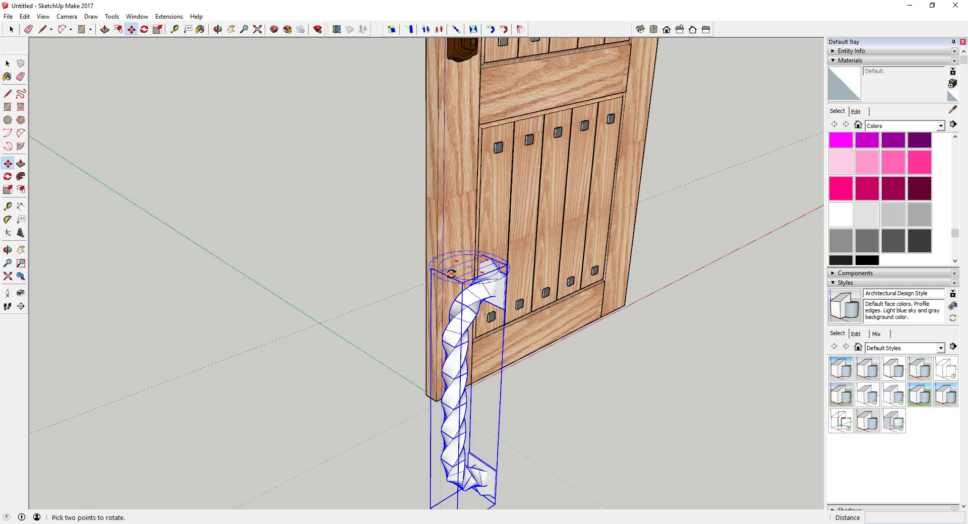
{"action": "left_click", "coordinate": [451, 274]}
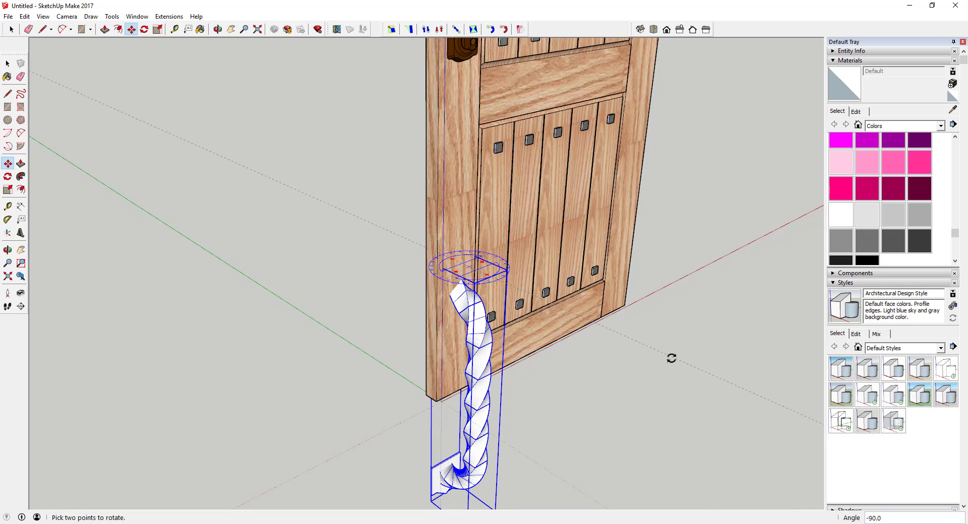
{"action": "middle_click_drag", "start_coordinate": [405, 316], "coordinate": [581, 298]}
{"action": "middle_click_drag", "start_coordinate": [473, 272], "coordinate": [504, 237]}
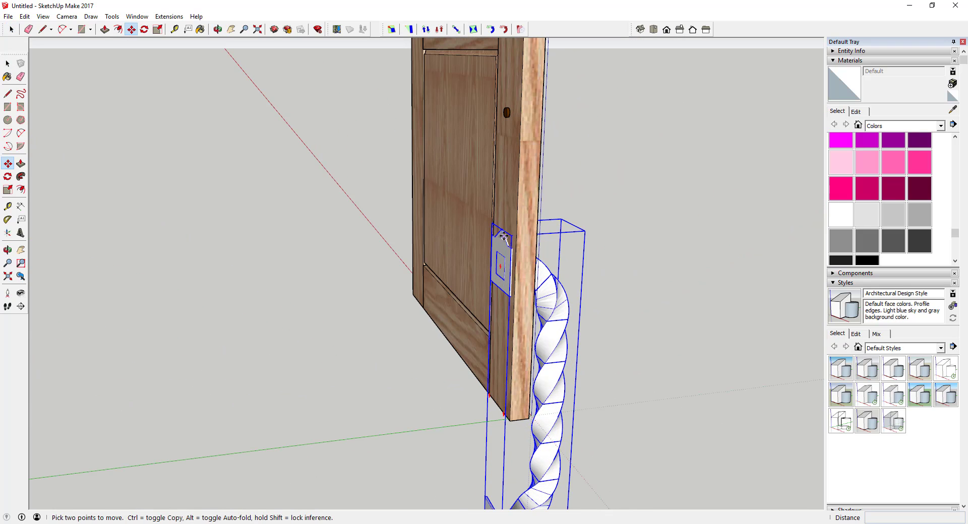
- Move the twisted pull up the blue axis onto the door's front face below the lock
{"action": "left_click", "coordinate": [500, 232]}
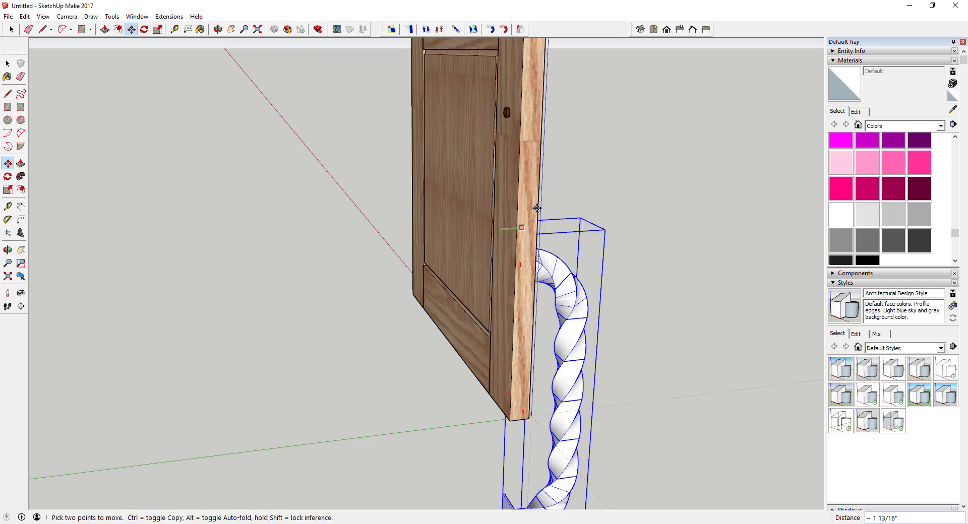
{"action": "middle_click_drag", "start_coordinate": [616, 252], "coordinate": [414, 218]}
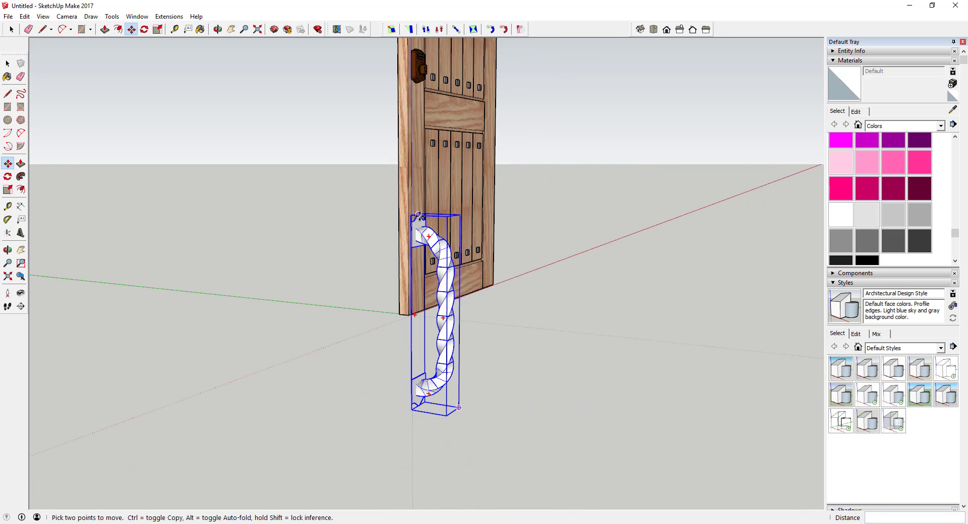
{"action": "left_click", "coordinate": [418, 216]}
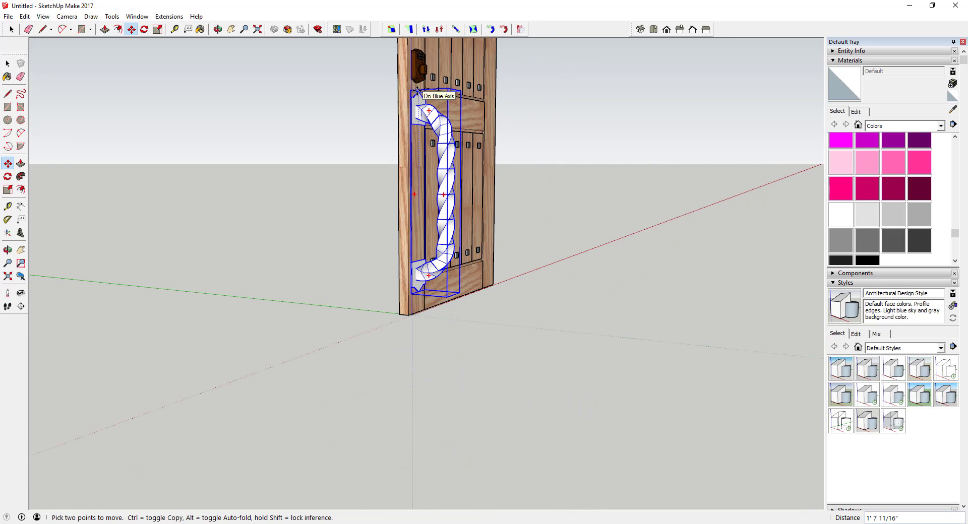
{"action": "left_click", "coordinate": [417, 91]}
{"action": "scroll", "coordinate": [462, 313], "scroll_direction": "down", "scroll_amount": 5}
{"action": "middle_click_drag", "start_coordinate": [529, 317], "coordinate": [369, 320]}
{"action": "scroll", "coordinate": [441, 306], "scroll_direction": "up", "scroll_amount": 5}
- Scale the twisted pull uniformly from a corner grip down to 0.37
{"action": "key", "text": "s"}
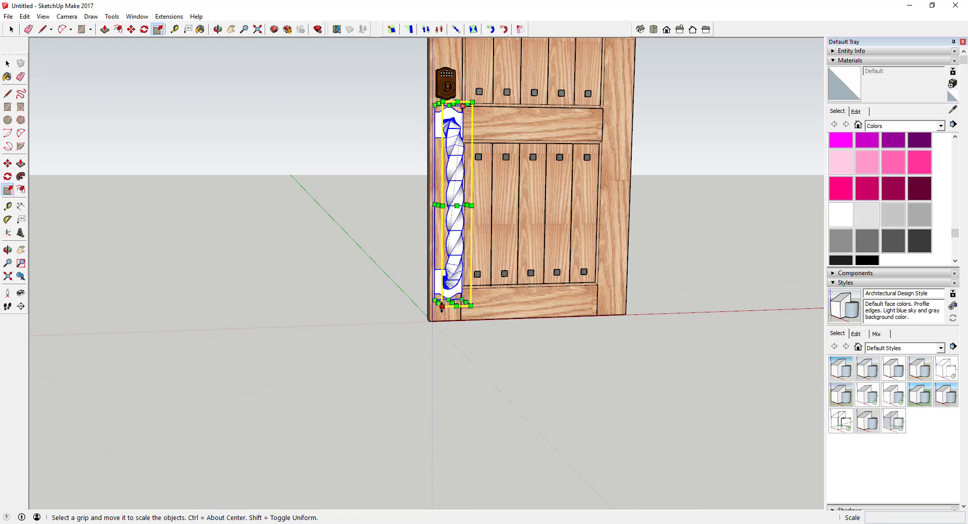
{"action": "left_click_drag", "start_coordinate": [441, 306], "coordinate": [466, 200]}
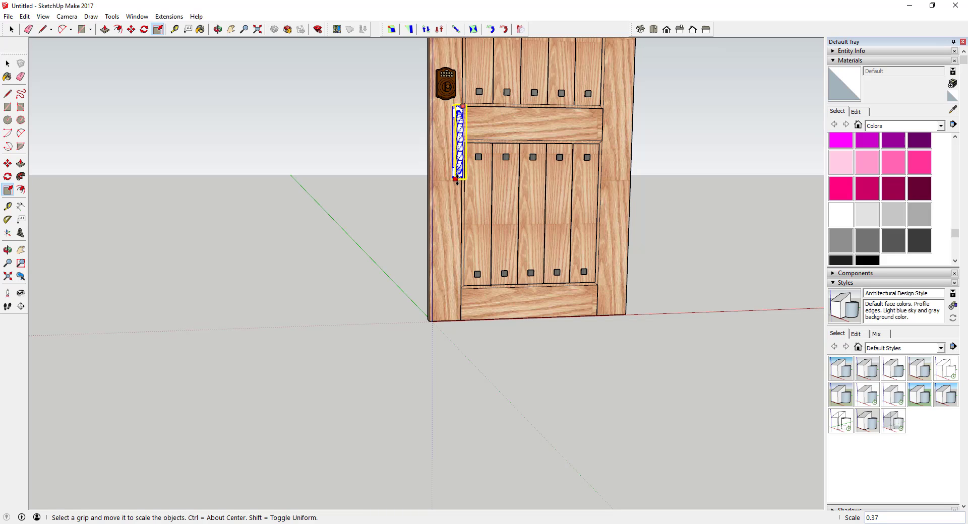
{"action": "left_click_drag", "start_coordinate": [457, 182], "coordinate": [461, 179]}
{"action": "middle_click_drag", "start_coordinate": [461, 179], "coordinate": [624, 240]}
{"action": "key", "text": "space"}
{"action": "scroll", "coordinate": [453, 165], "scroll_direction": "up", "scroll_amount": 5}
{"action": "scroll", "coordinate": [457, 167], "scroll_direction": "down", "scroll_amount": 3}
{"action": "scroll", "coordinate": [479, 225], "scroll_direction": "down", "scroll_amount": 3}
{"action": "scroll", "coordinate": [502, 109], "scroll_direction": "up", "scroll_amount": 4}
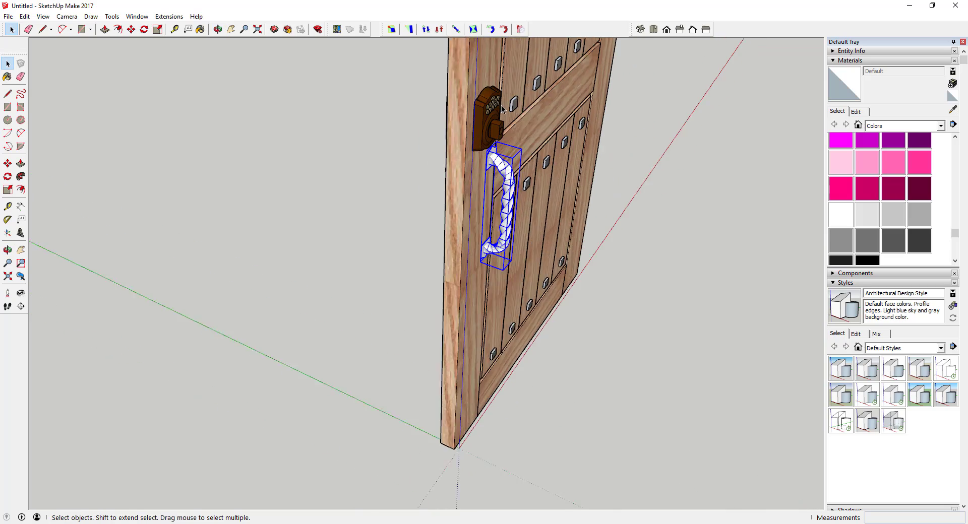
{"action": "scroll", "coordinate": [502, 108], "scroll_direction": "up", "scroll_amount": 6}
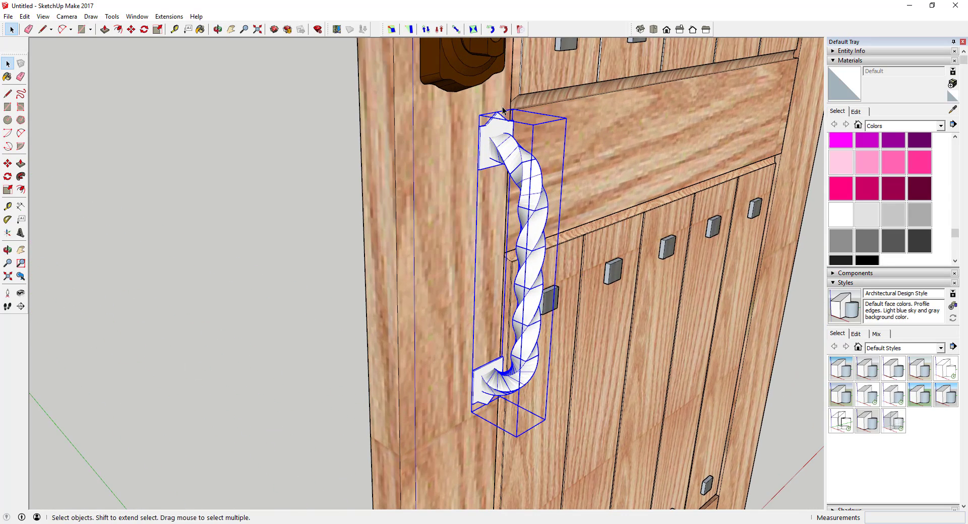
- Move the pull about 2 1/16" higher so it sits just beneath the deadbolt
{"action": "left_click", "coordinate": [498, 112]}
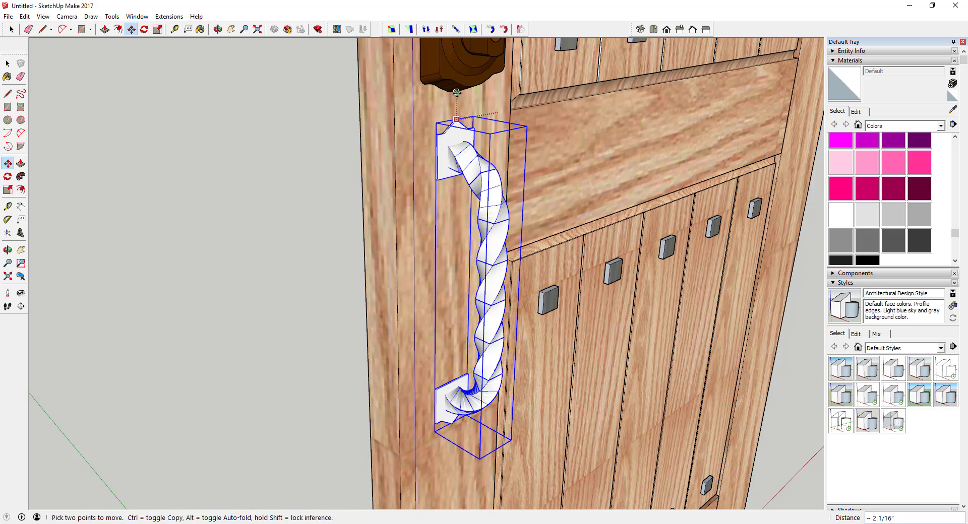
{"action": "key", "text": "space"}
{"action": "scroll", "coordinate": [457, 93], "scroll_direction": "down", "scroll_amount": 8}
{"action": "middle_click_drag", "start_coordinate": [456, 92], "coordinate": [534, 181]}
- Sample the lock's dark brown Color_C21 and apply it to the twisted pull
{"action": "left_click", "coordinate": [952, 110]}
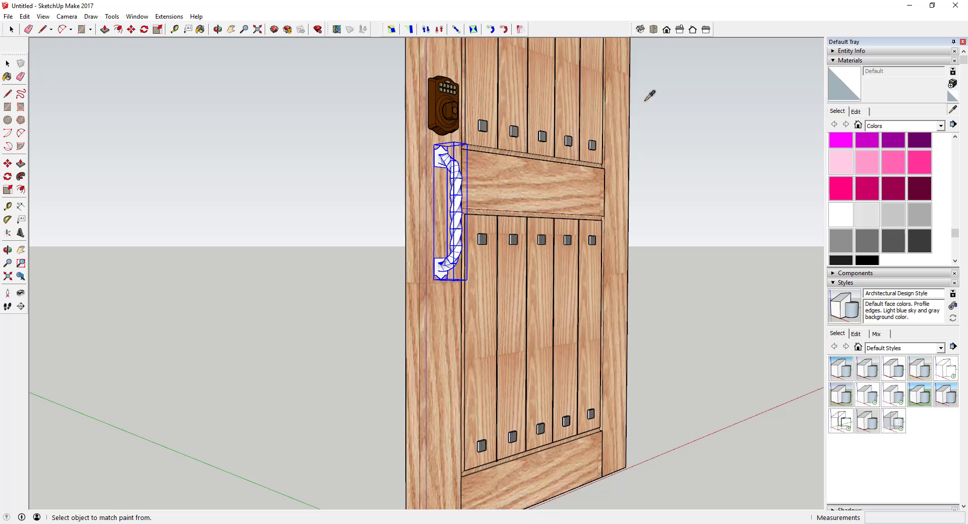
{"action": "left_click", "coordinate": [433, 102]}
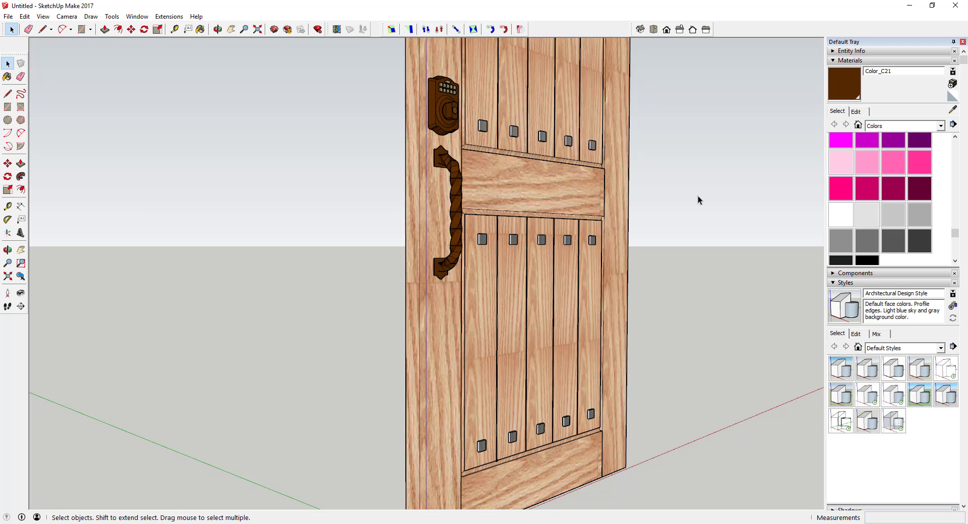
{"action": "scroll", "coordinate": [476, 197], "scroll_direction": "up", "scroll_amount": 2}
{"action": "scroll", "coordinate": [551, 220], "scroll_direction": "down", "scroll_amount": 3}
{"action": "scroll", "coordinate": [584, 203], "scroll_direction": "up", "scroll_amount": 4}
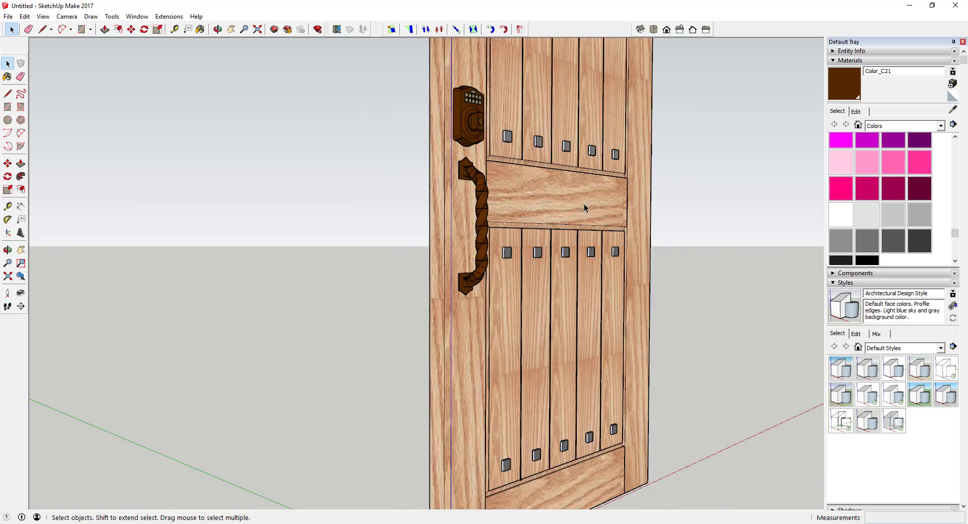
{"action": "middle_click_drag", "start_coordinate": [519, 201], "coordinate": [519, 203]}
{"action": "key", "text": "space"}
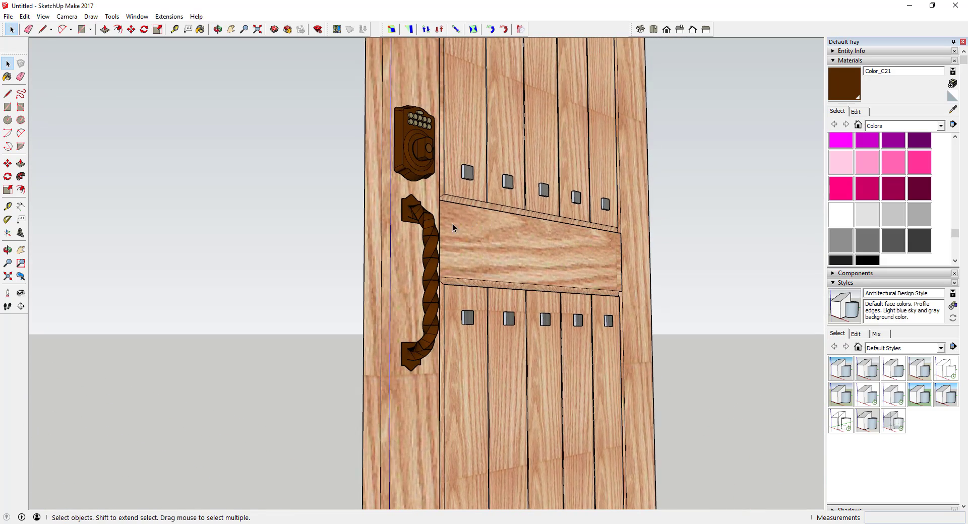
{"action": "scroll", "coordinate": [452, 223], "scroll_direction": "down", "scroll_amount": 4}
{"action": "scroll", "coordinate": [450, 277], "scroll_direction": "up", "scroll_amount": 3}
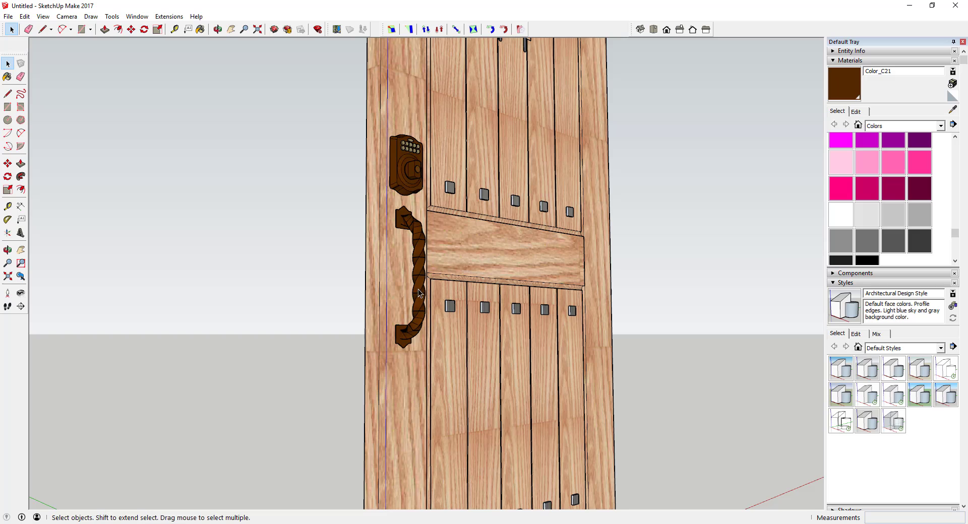
{"action": "scroll", "coordinate": [426, 280], "scroll_direction": "down", "scroll_amount": 3}
{"action": "middle_click_drag", "start_coordinate": [426, 280], "coordinate": [468, 255]}
{"action": "scroll", "coordinate": [416, 263], "scroll_direction": "up", "scroll_amount": 3}
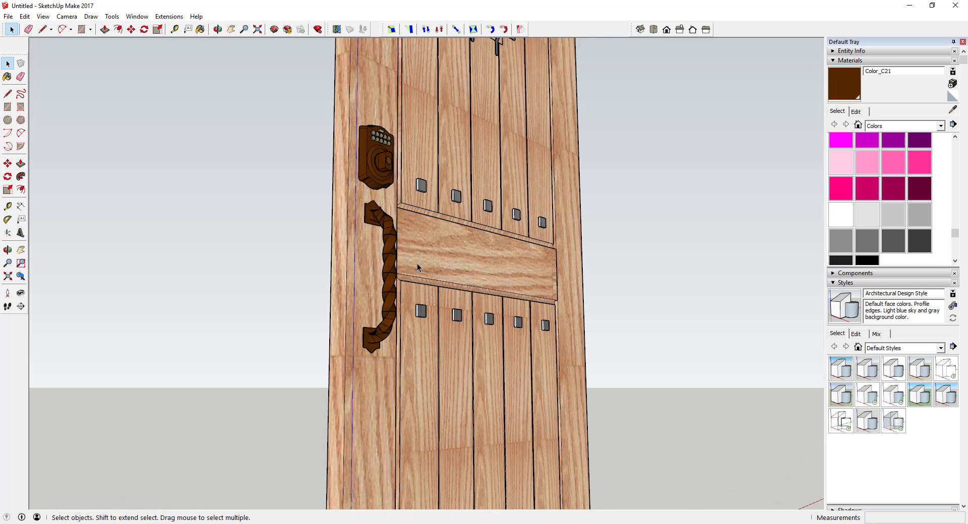
{"action": "scroll", "coordinate": [358, 258], "scroll_direction": "up", "scroll_amount": 2}
{"action": "scroll", "coordinate": [376, 278], "scroll_direction": "up", "scroll_amount": 1}
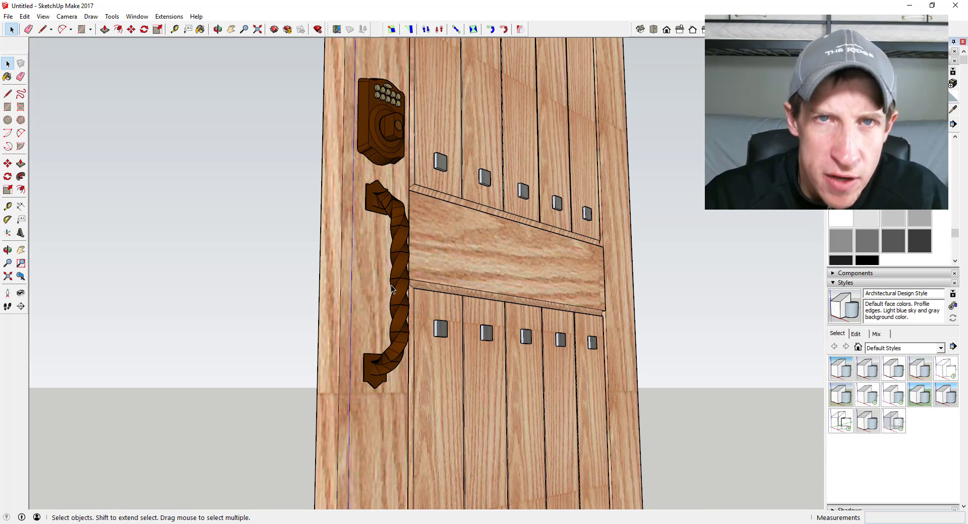